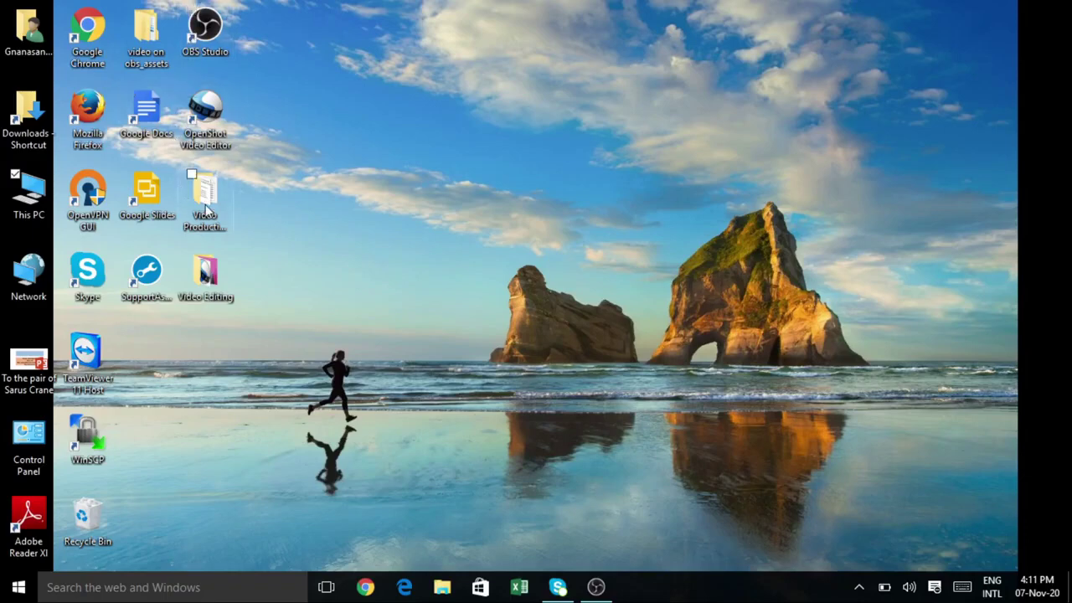
# Step: Open the PPTs presentation from the Video Production Training folder in PowerPoint
pyautogui.doubleClick(205, 204)
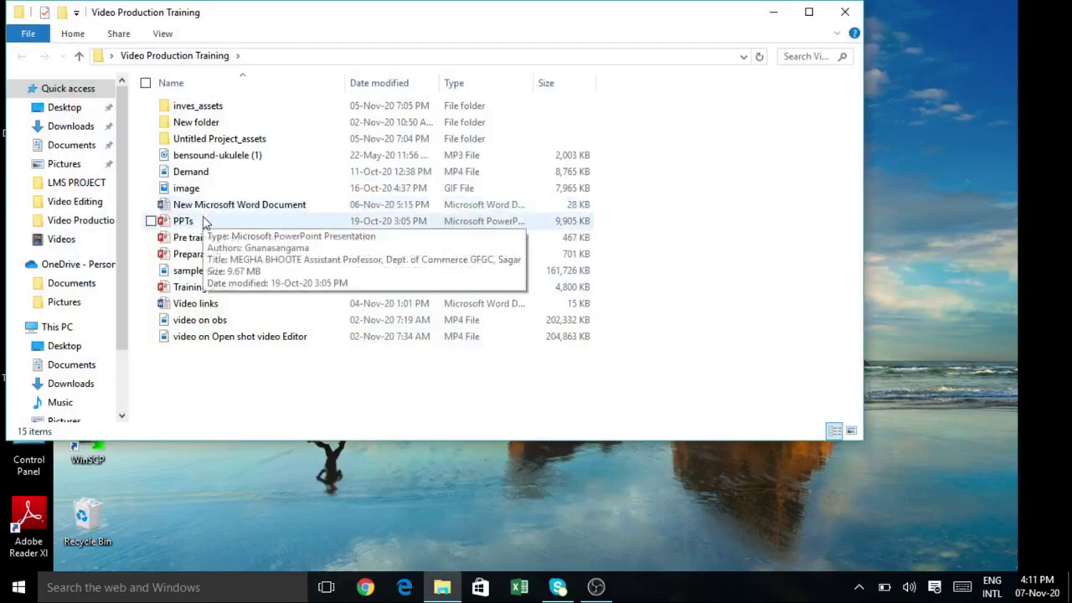
pyautogui.doubleClick(205, 220)
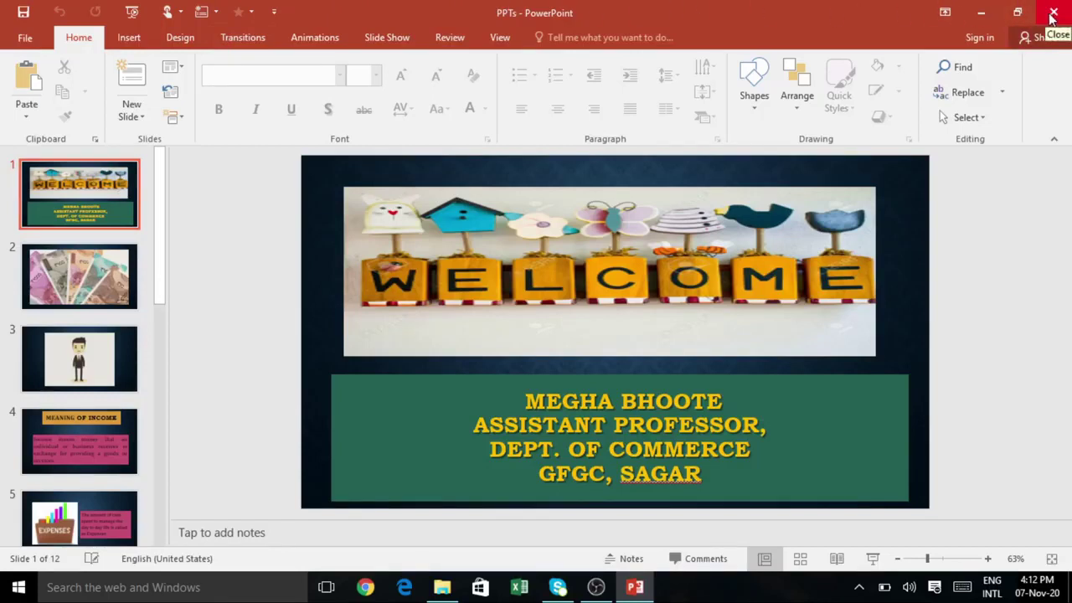
# Step: Set PowerPoint's Ribbon Display Options to Auto-hide Ribbon
pyautogui.click(944, 14)
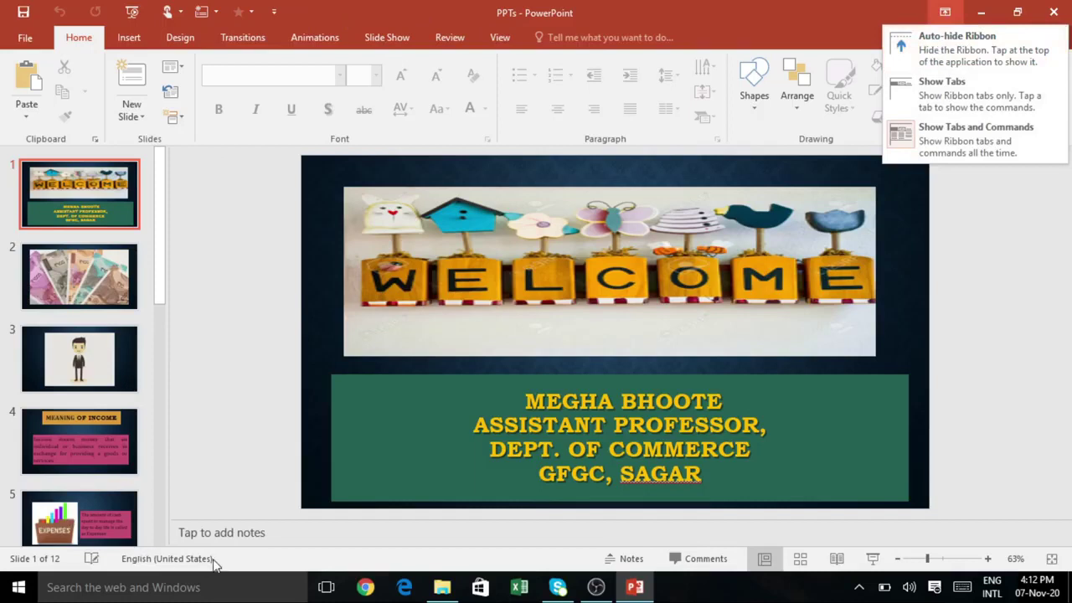
pyautogui.click(943, 50)
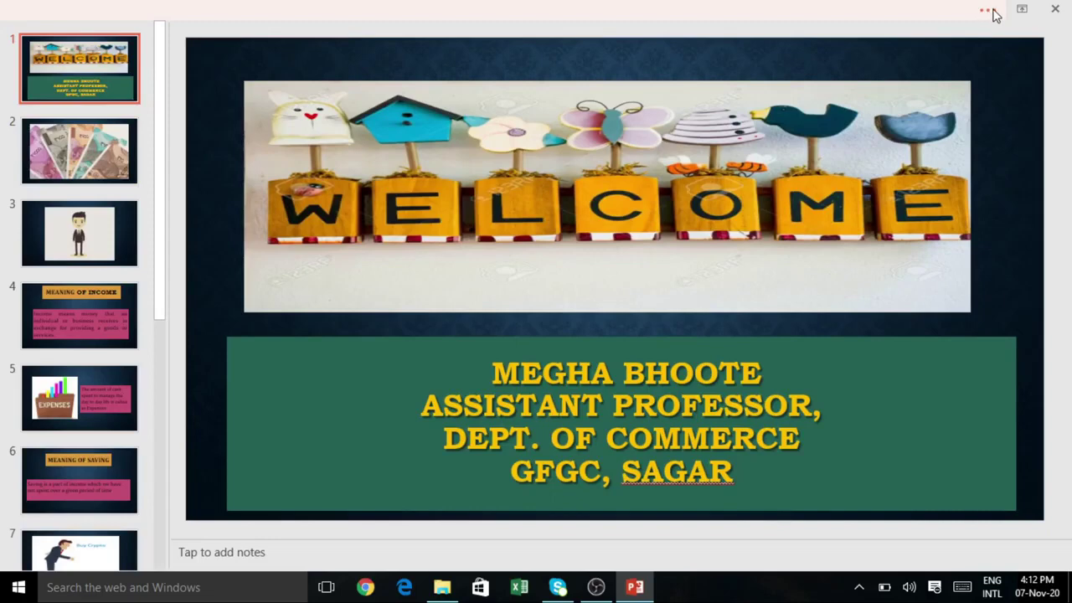
# Step: Bring the ribbon back and switch the PPTs presentation to Reading View
pyautogui.click(993, 13)
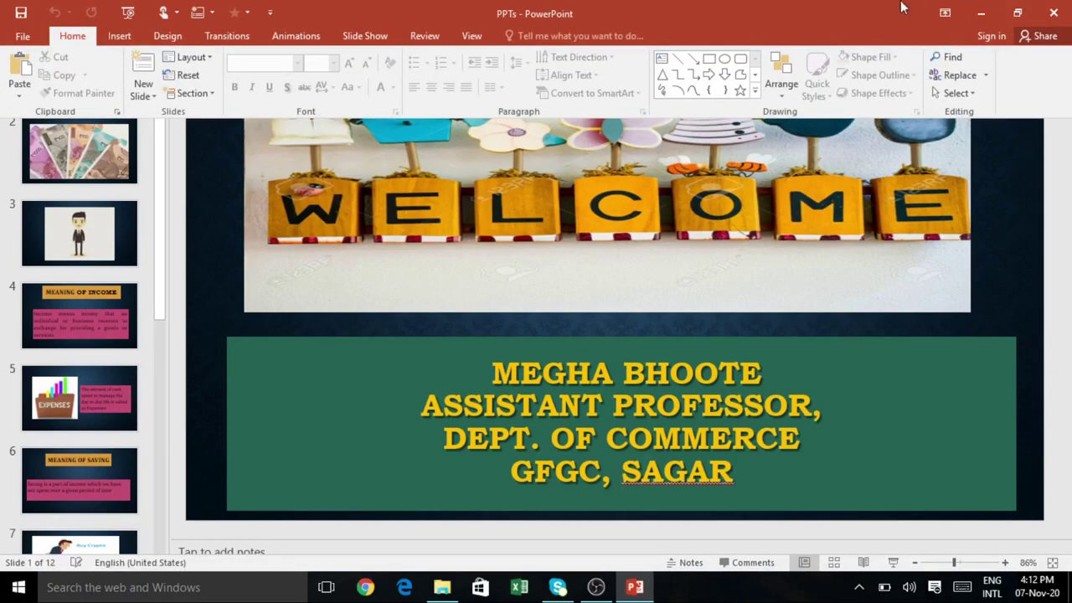
pyautogui.click(472, 37)
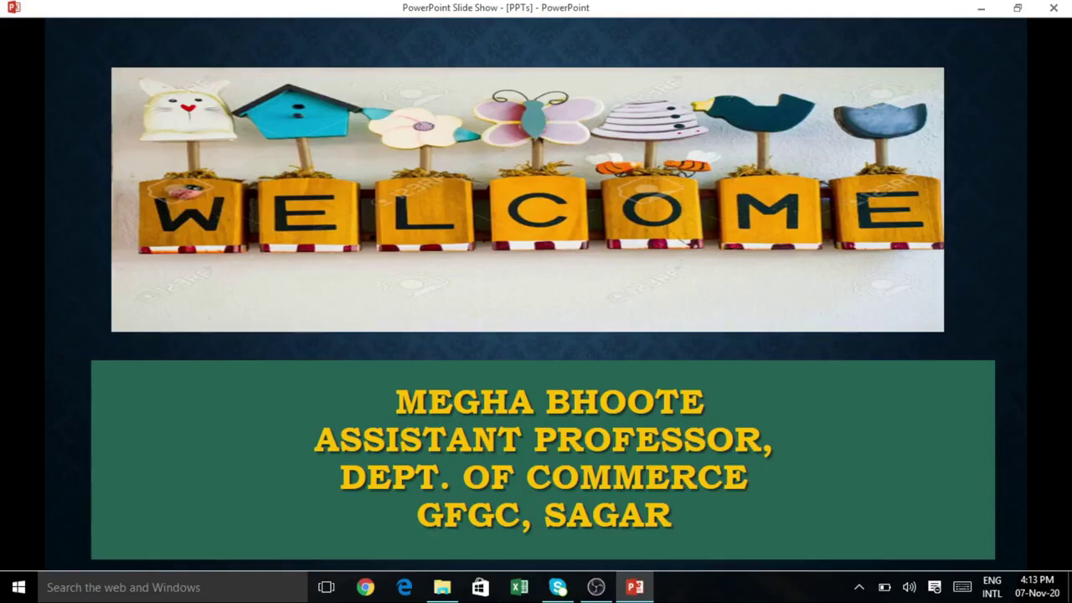
# Step: Minimize the slide show, close the Explorer folder, and launch OBS Studio anyway
pyautogui.click(981, 10)
pyautogui.click(845, 12)
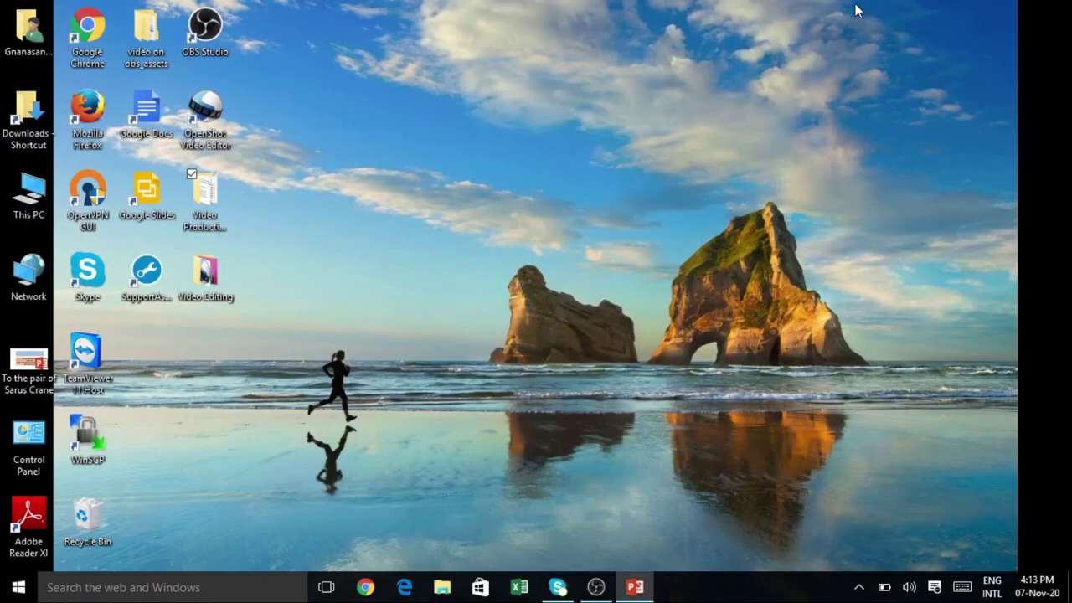
pyautogui.rightClick(211, 33)
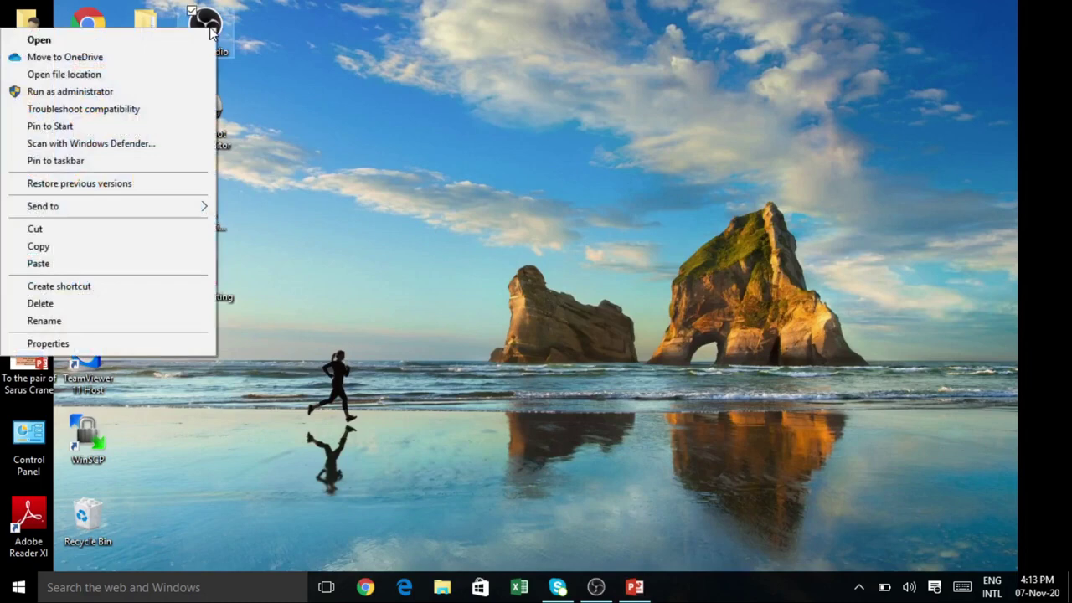
pyautogui.click(199, 38)
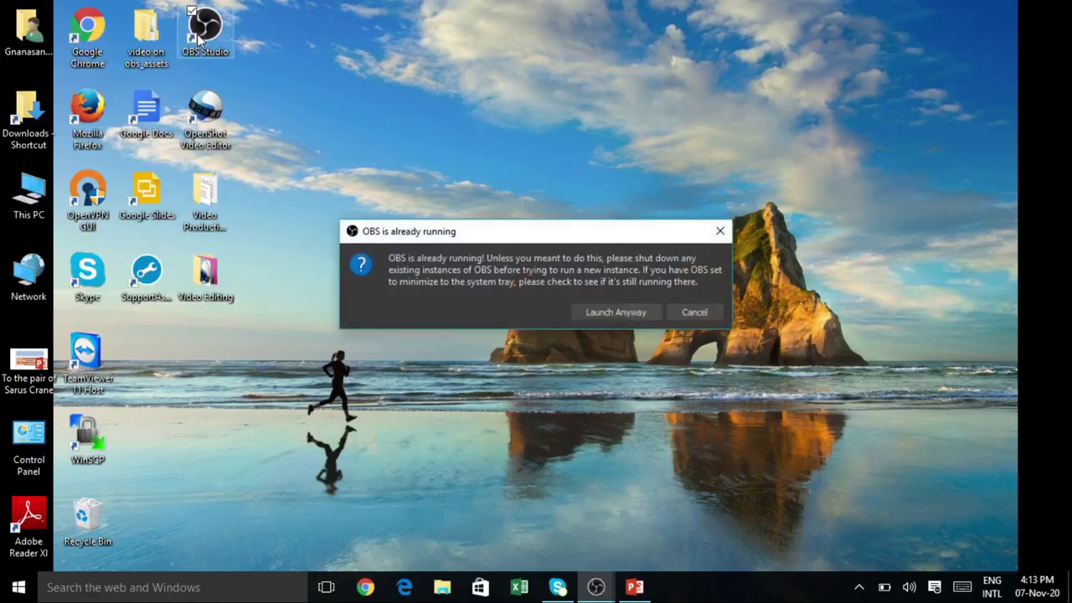
pyautogui.click(584, 310)
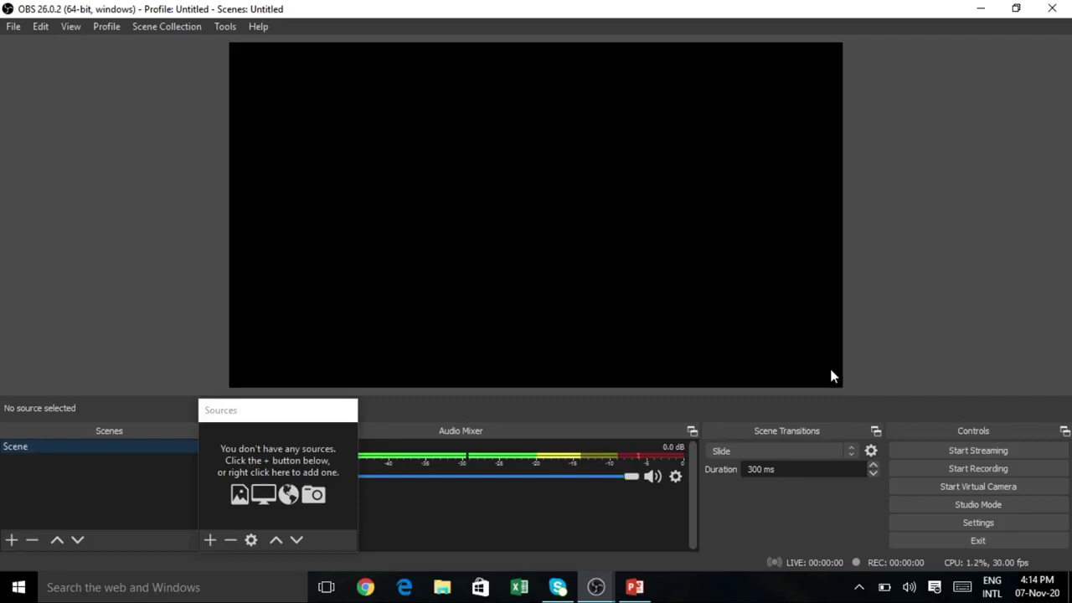
# Step: Keep the recording output at High Quality, Medium File Size in mp4 format
pyautogui.click(970, 523)
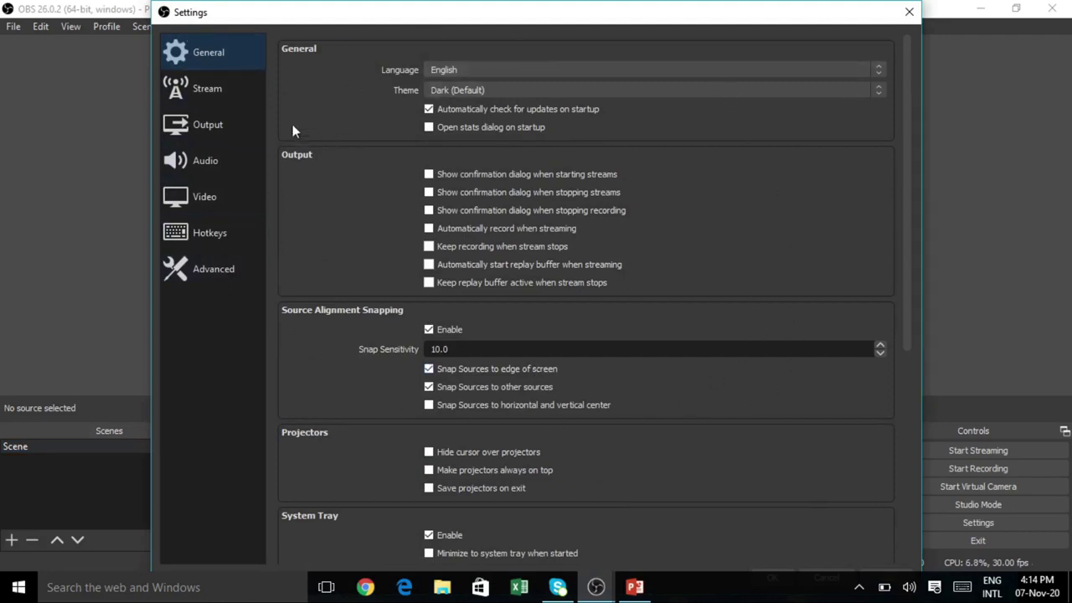
pyautogui.click(210, 123)
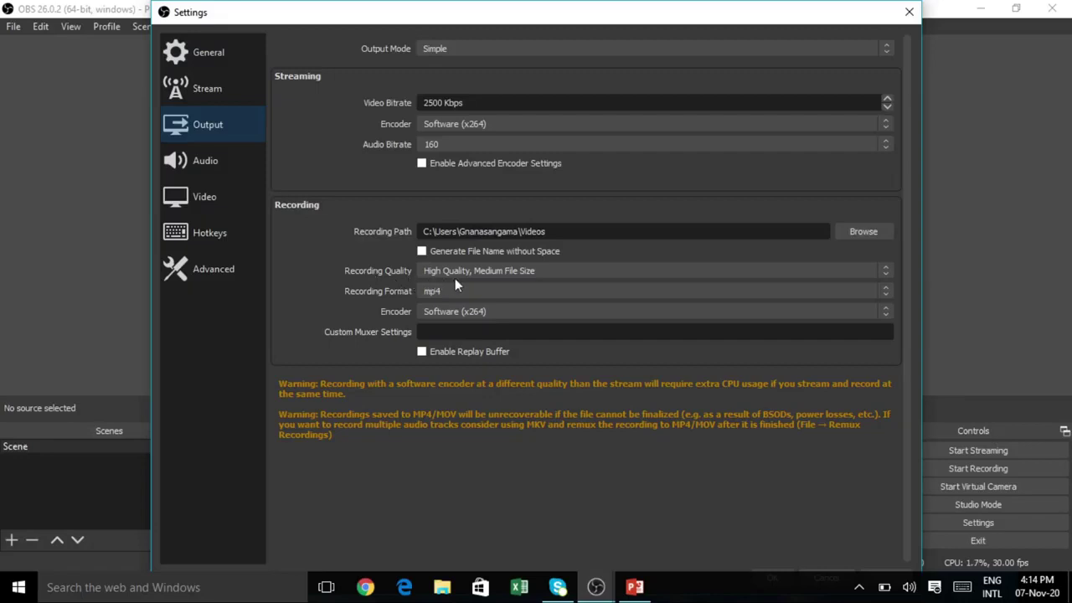
pyautogui.click(881, 272)
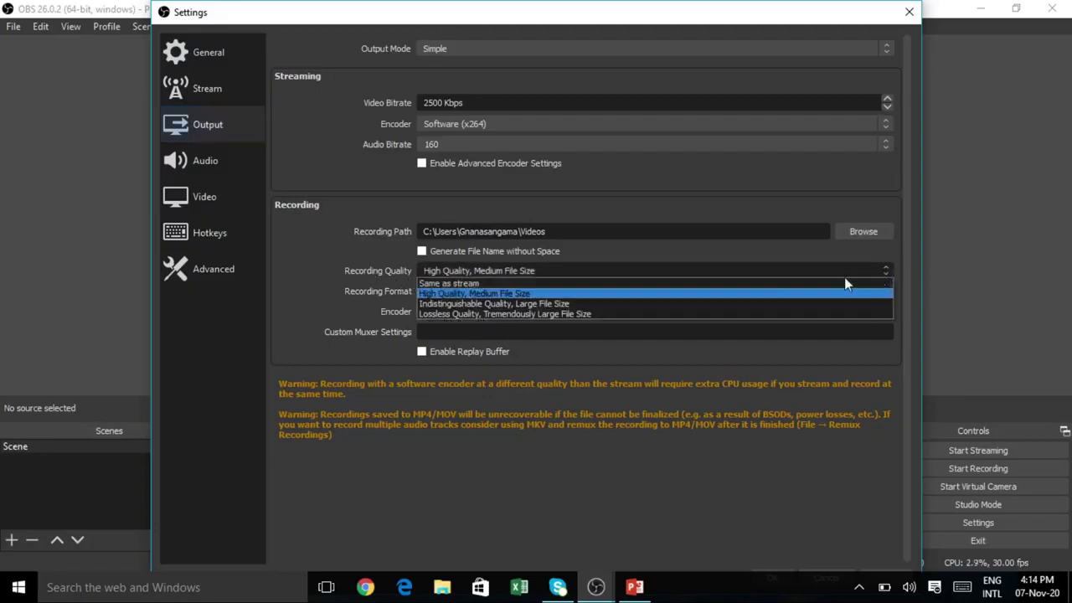
pyautogui.click(537, 295)
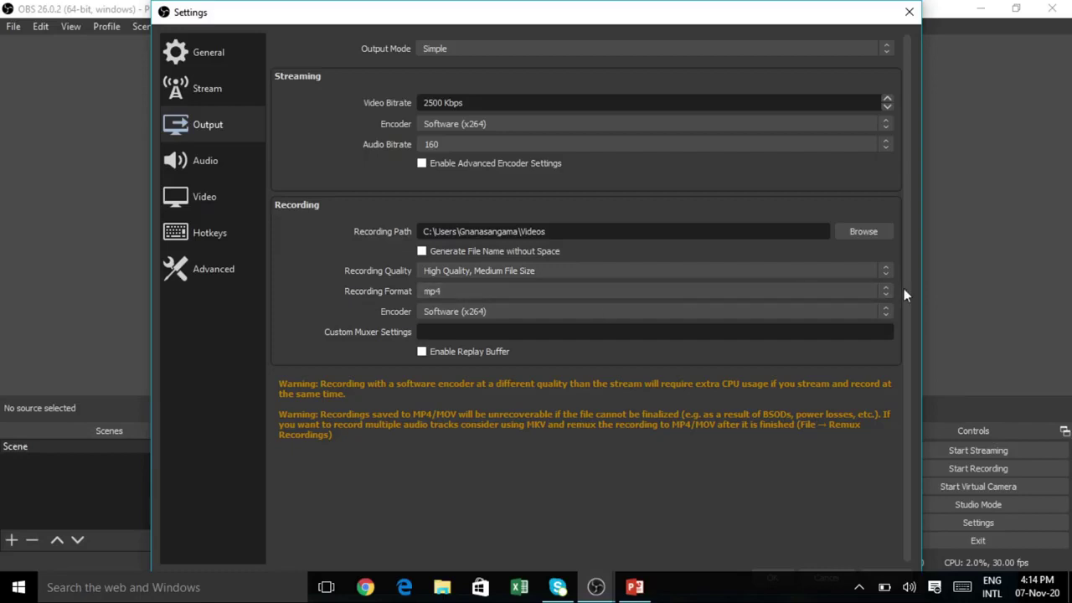
pyautogui.click(873, 292)
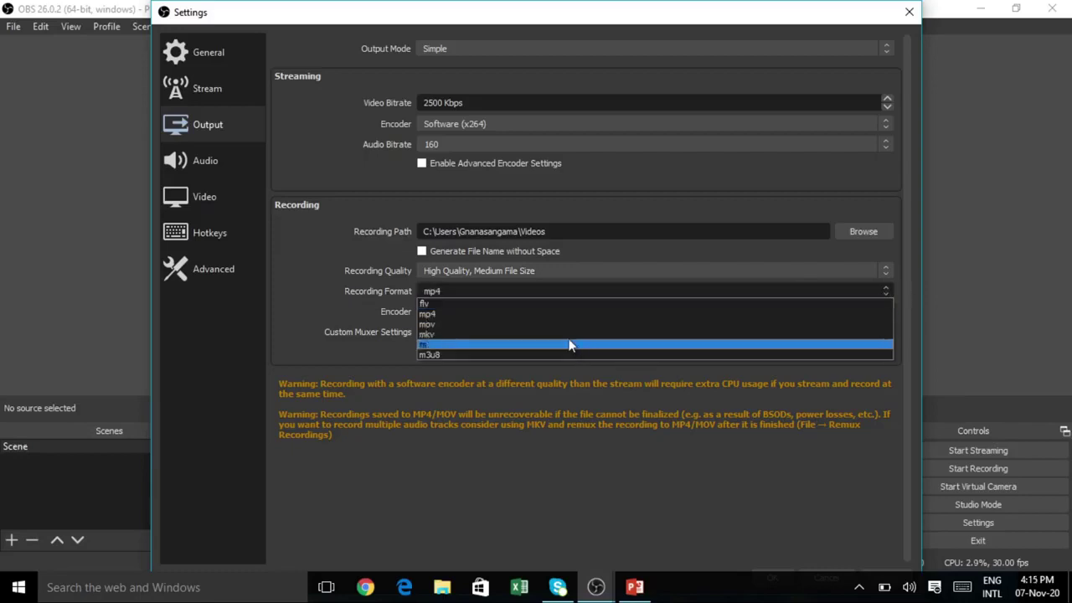
pyautogui.click(559, 314)
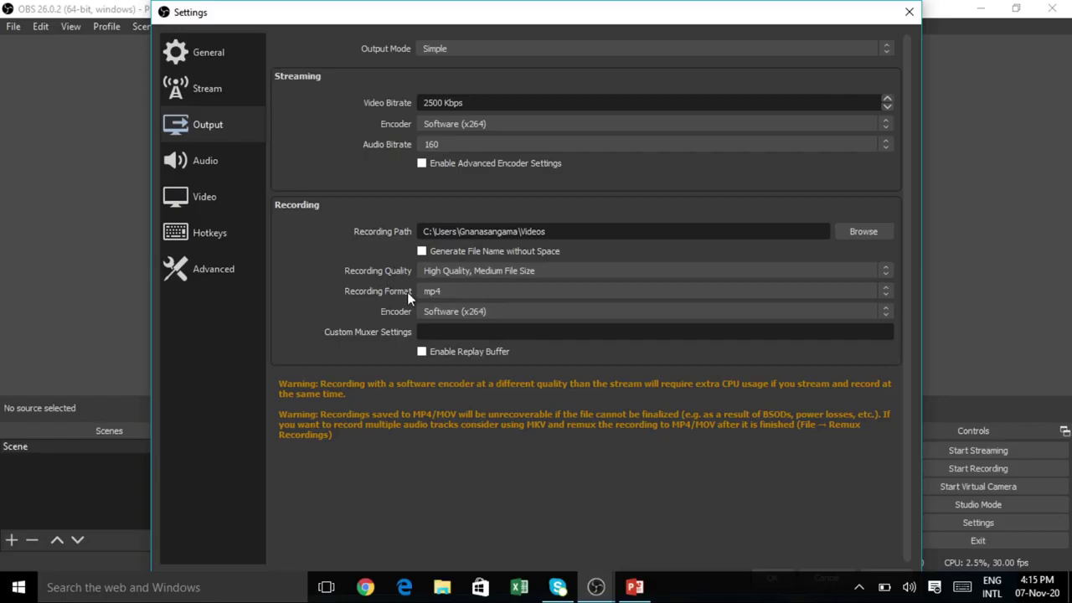
# Step: On the Audio settings page, leave the Mic/Auxiliary Audio device on Default
pyautogui.click(198, 173)
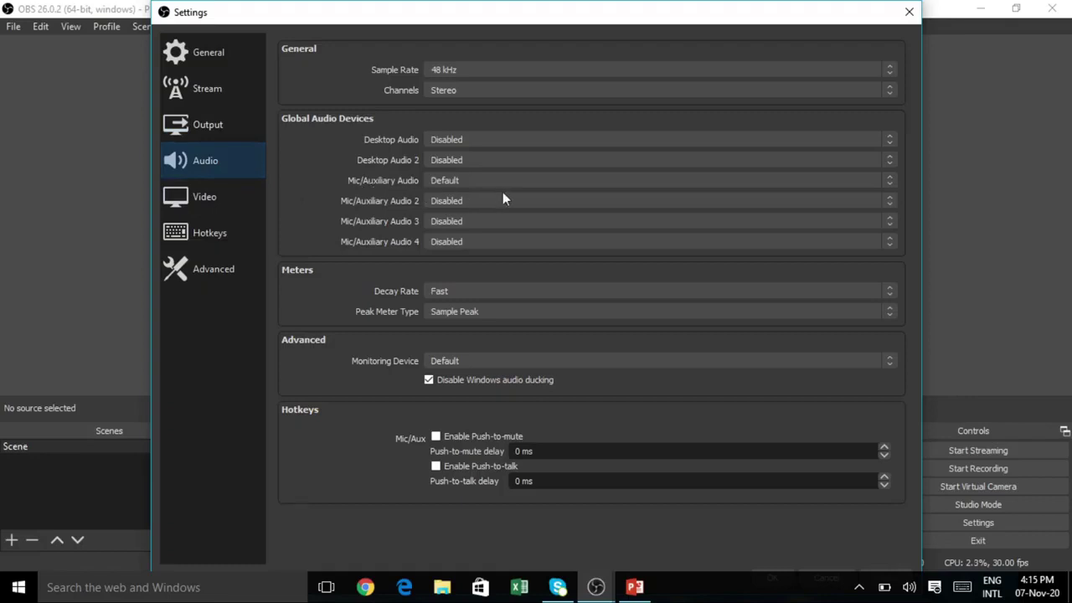
pyautogui.click(888, 182)
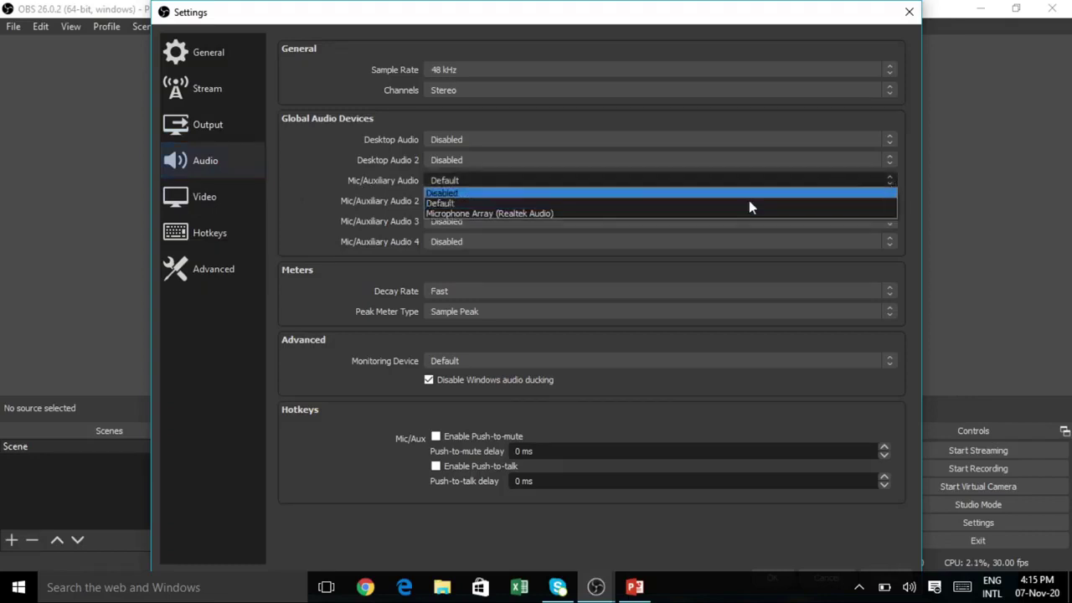
pyautogui.click(563, 201)
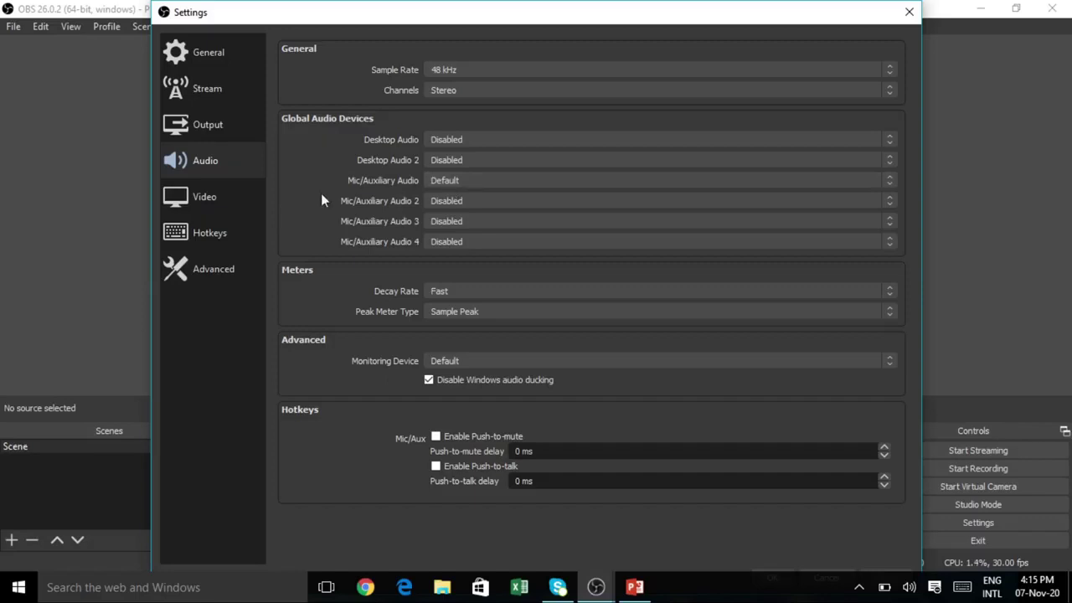
# Step: Keep both canvas and output resolutions at 1920x1080 and apply the video settings
pyautogui.click(220, 201)
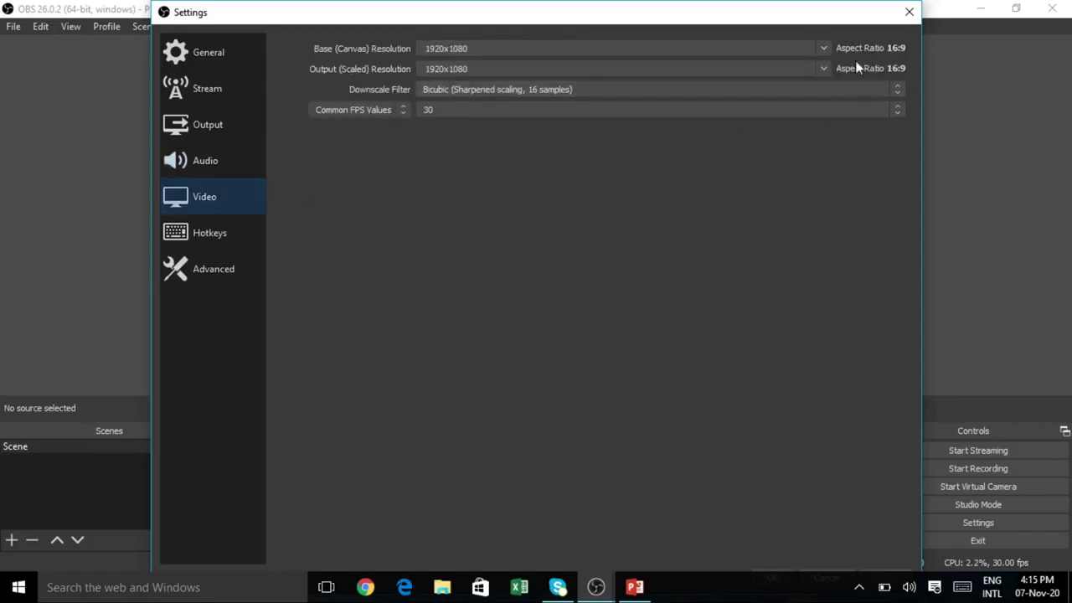
pyautogui.click(825, 49)
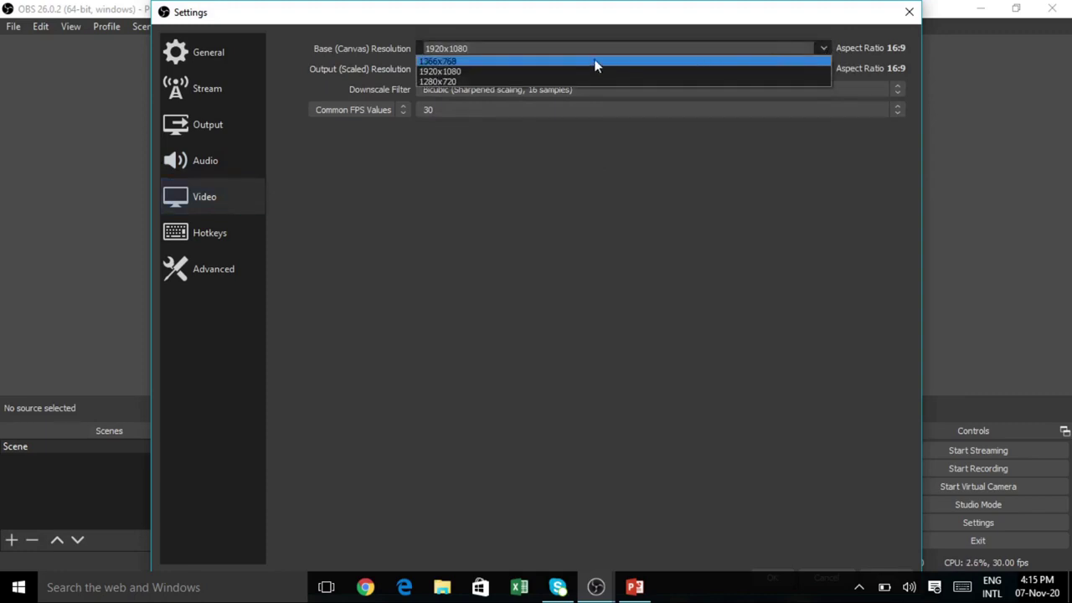
pyautogui.click(530, 72)
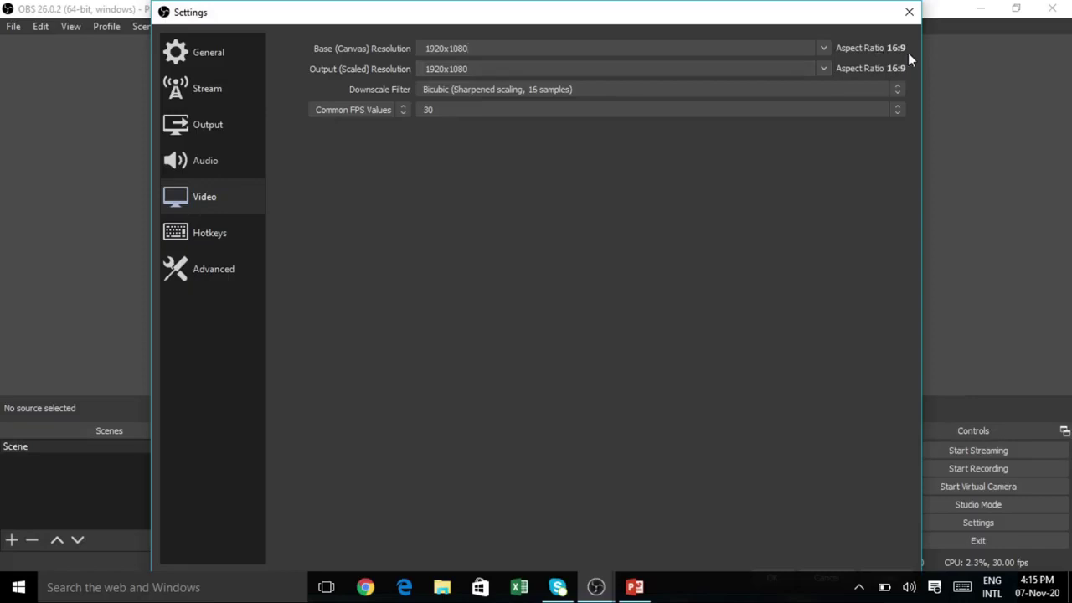
pyautogui.click(825, 65)
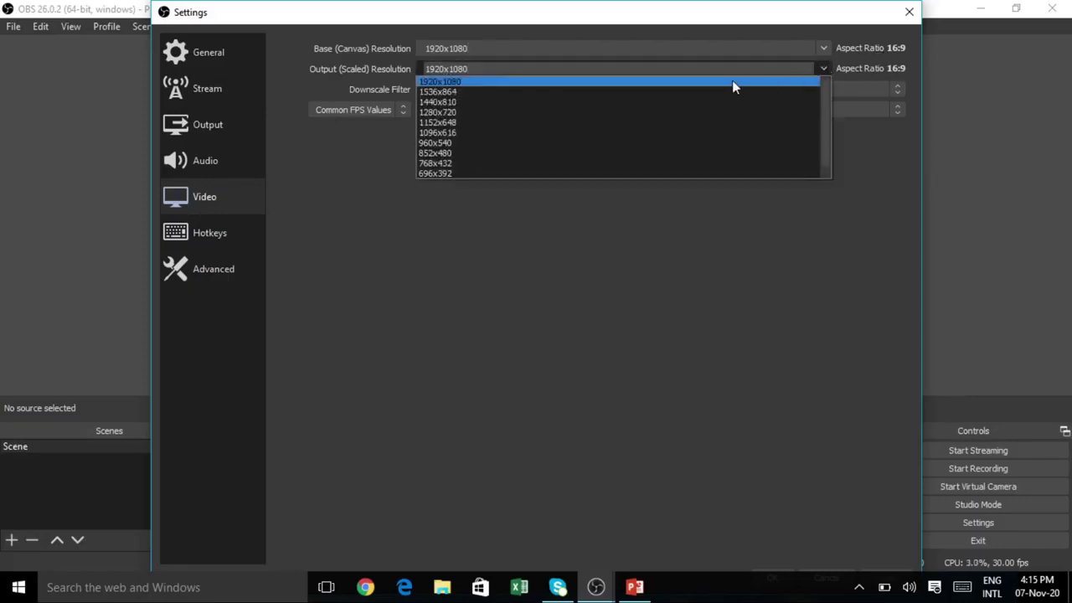
pyautogui.click(655, 81)
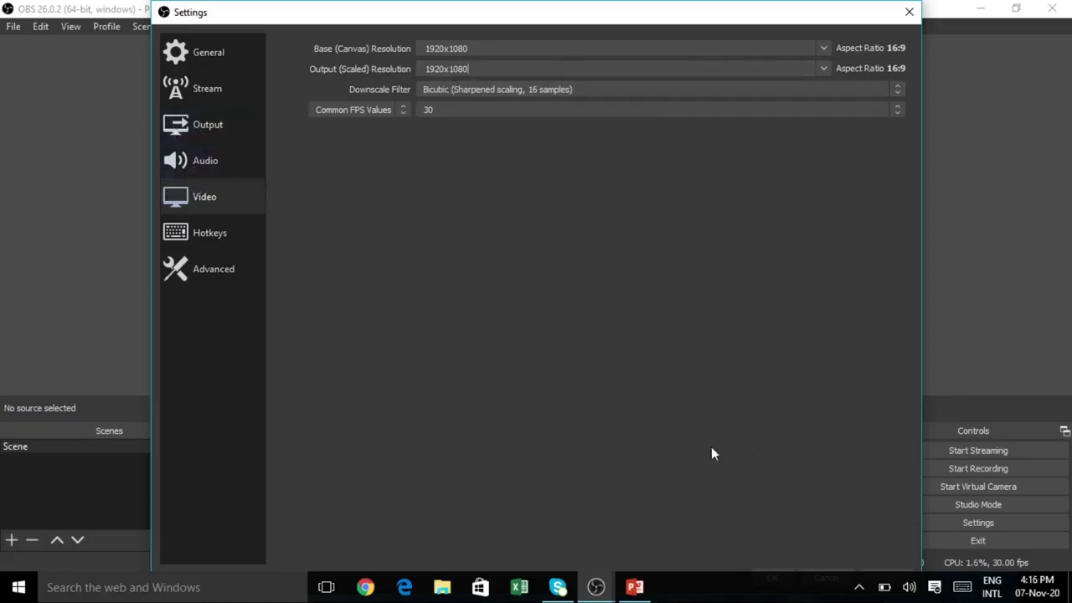
pyautogui.click(765, 576)
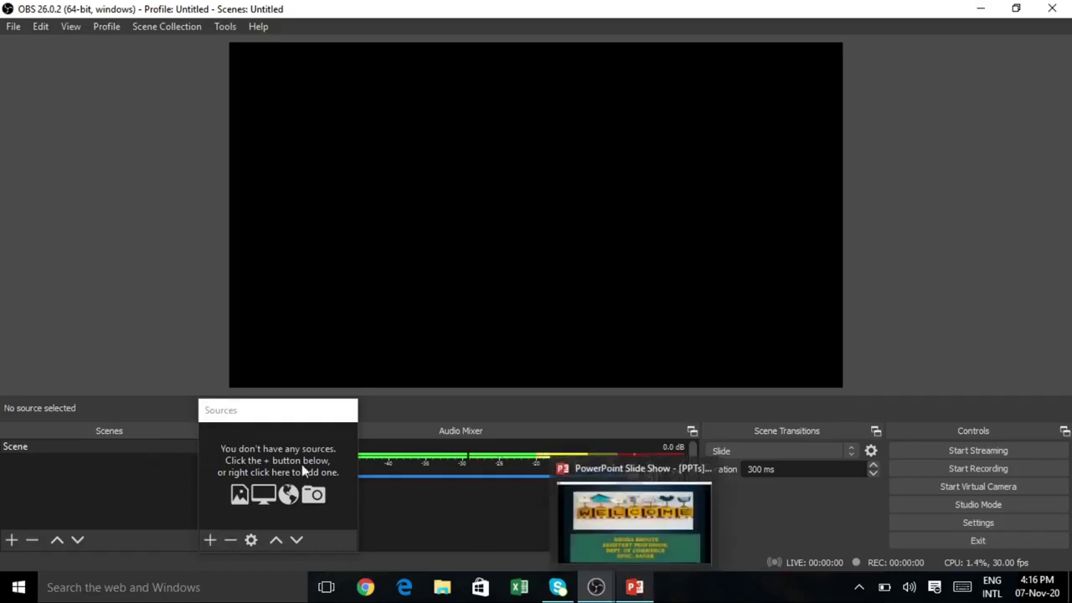
pyautogui.moveTo(634, 589)
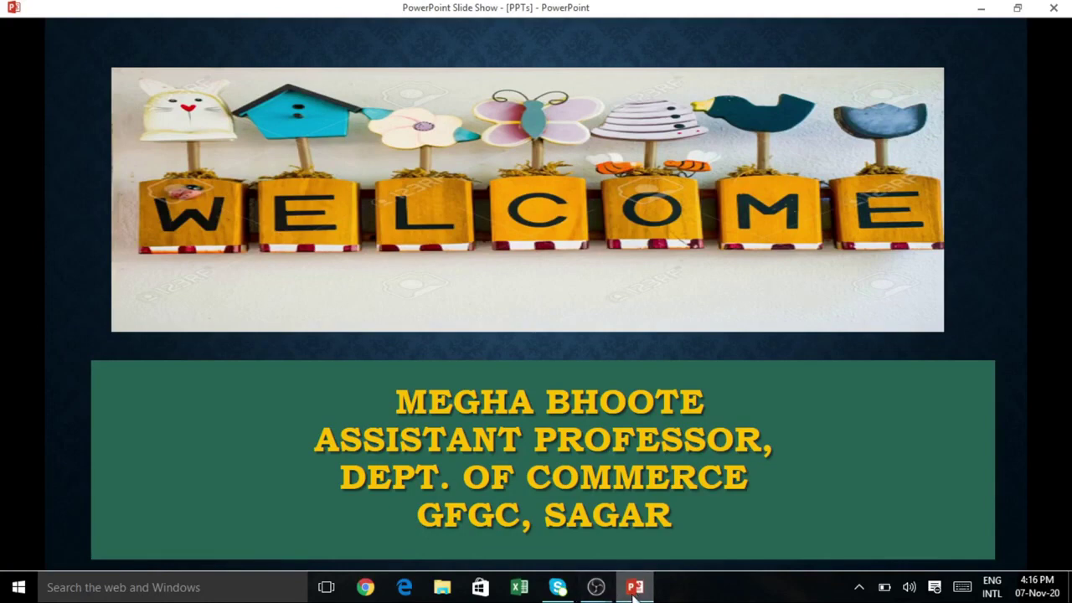
pyautogui.moveTo(593, 591)
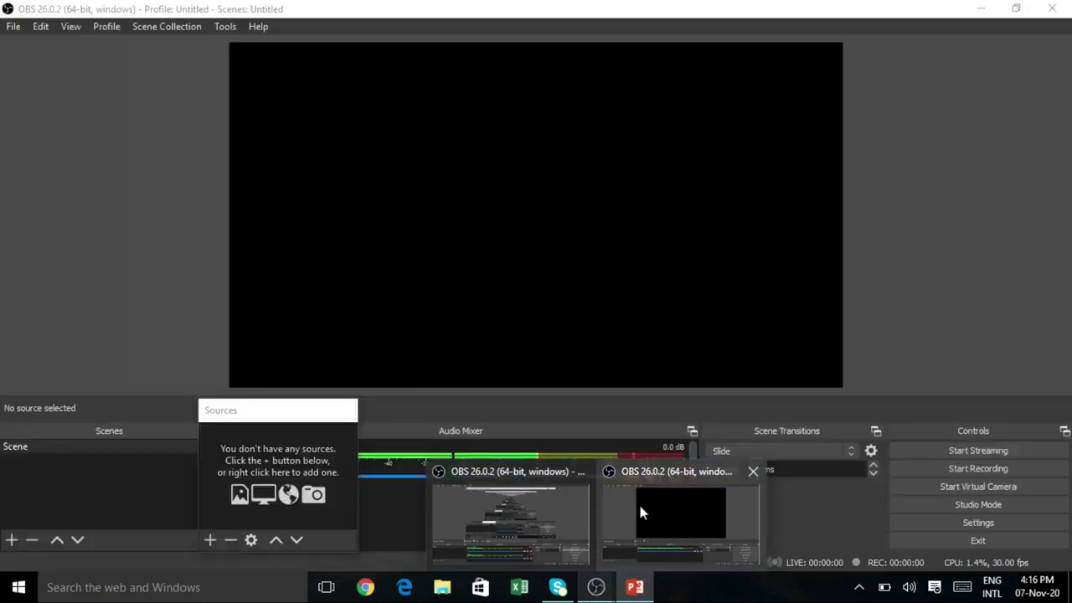
pyautogui.click(638, 501)
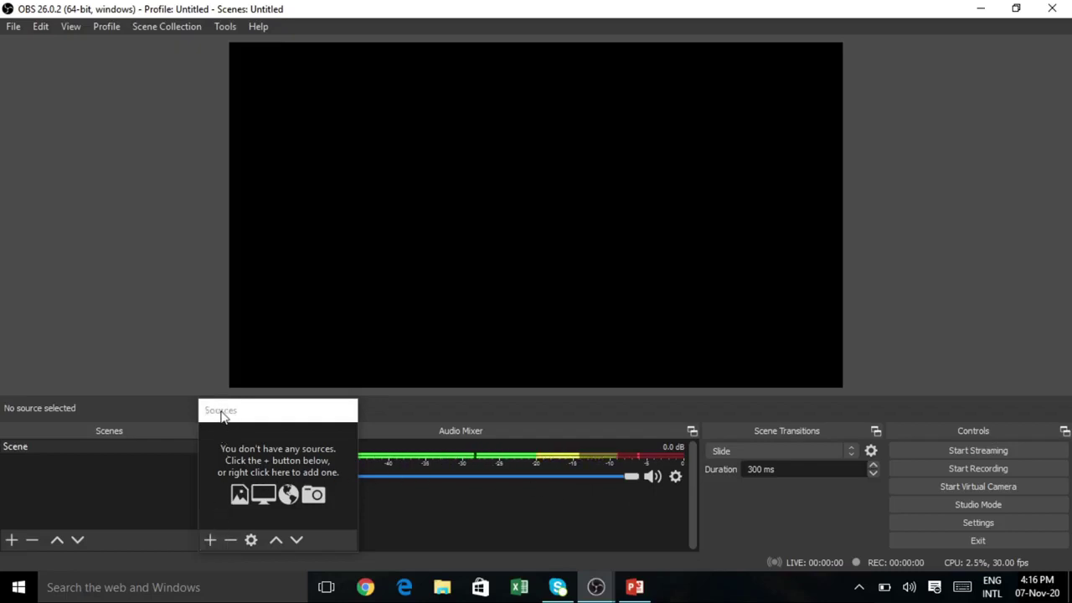
# Step: Add a Window Capture source targeting the PowerPoint Slide Show window
pyautogui.click(208, 540)
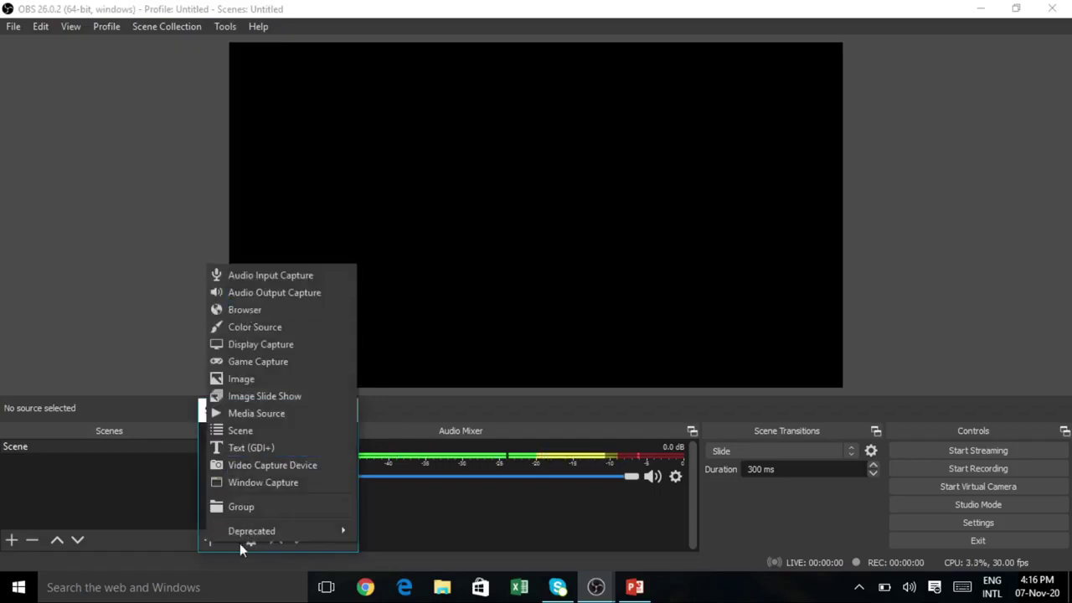
pyautogui.click(256, 483)
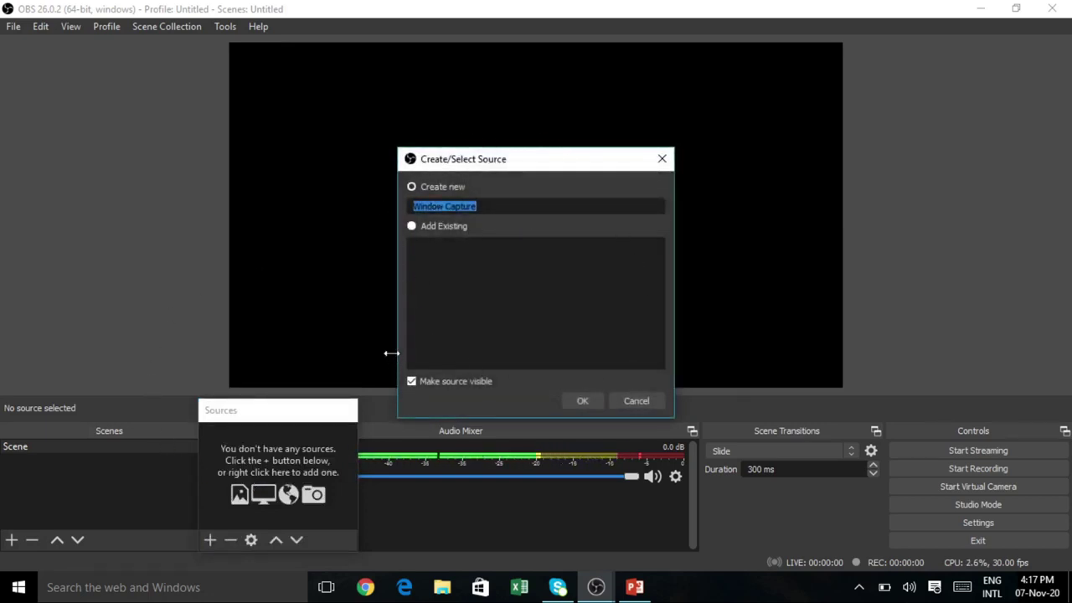
pyautogui.click(581, 402)
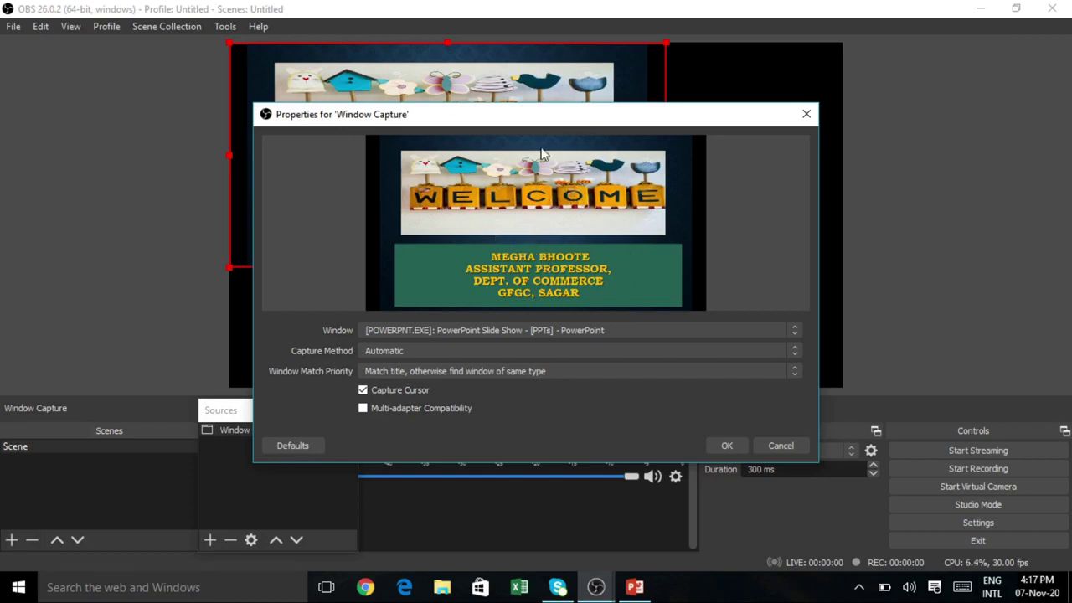
pyautogui.click(794, 335)
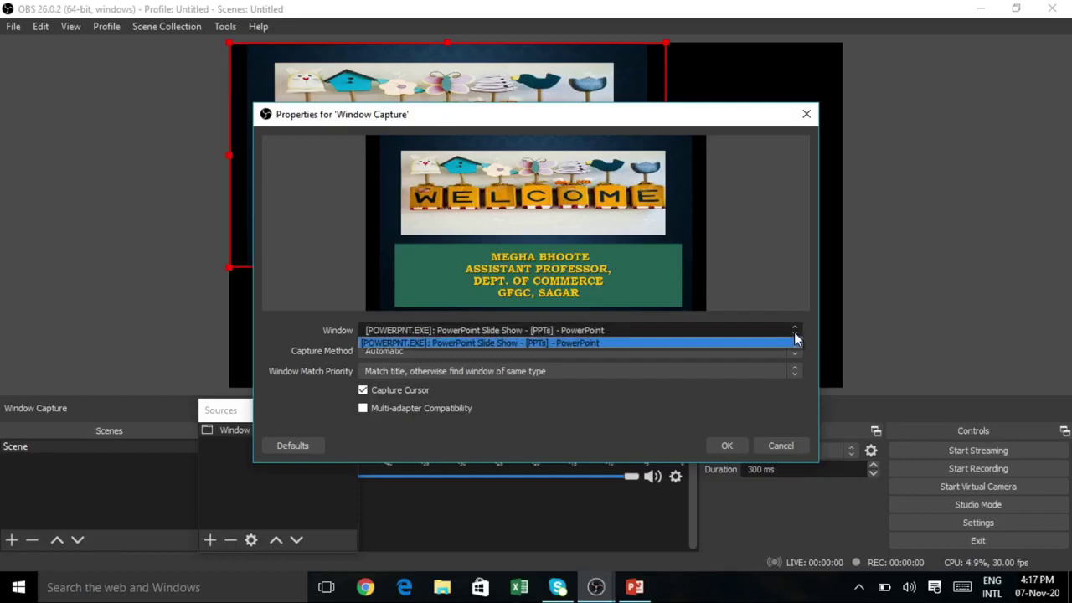
pyautogui.click(583, 344)
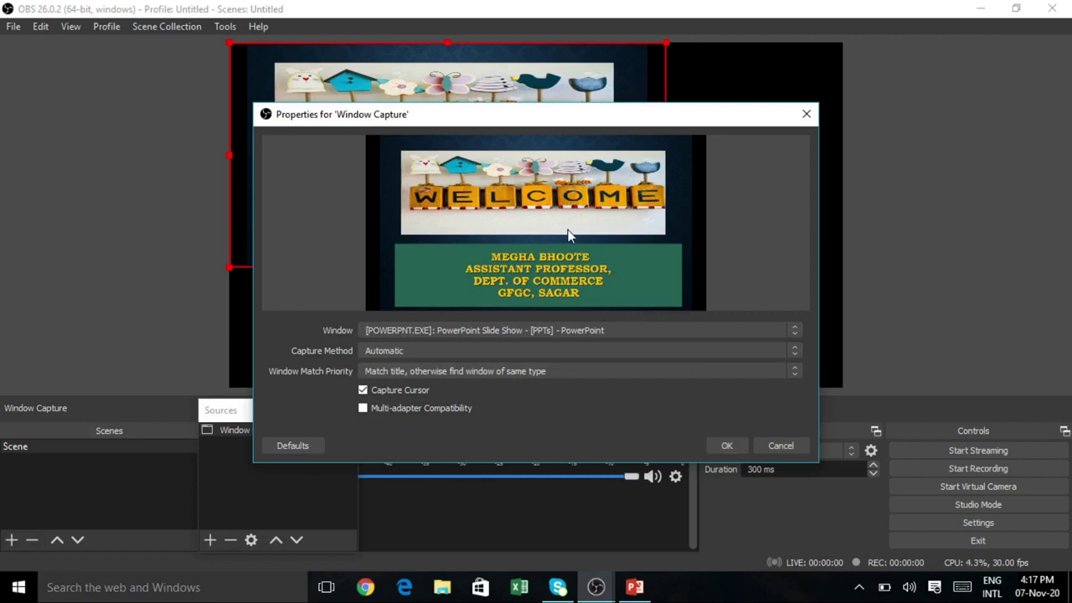
pyautogui.click(727, 445)
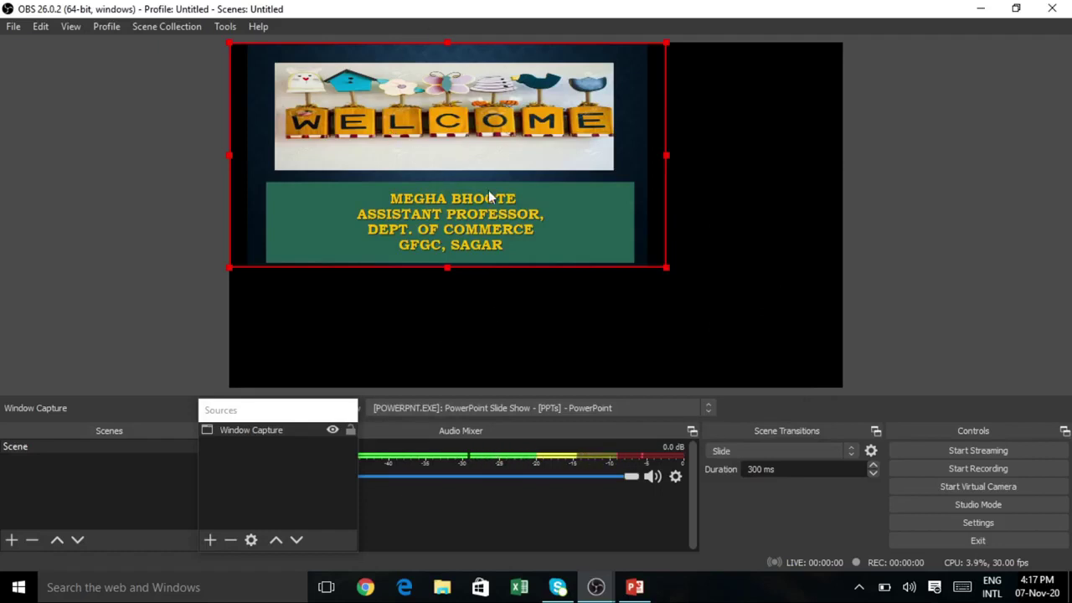
# Step: Fit the slide show capture to the screen using Transform
pyautogui.rightClick(534, 142)
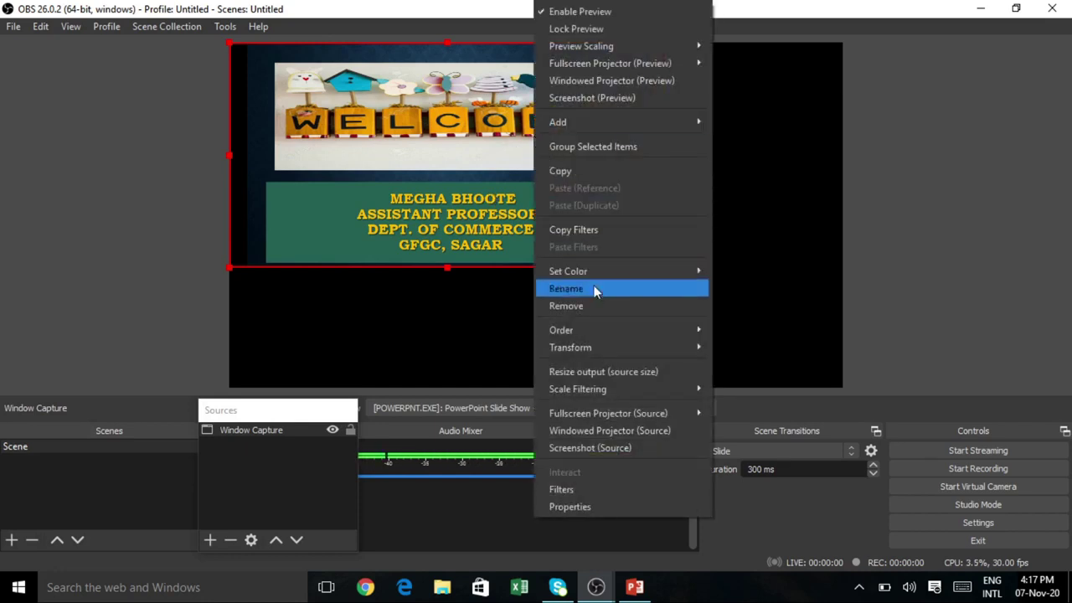
pyautogui.moveTo(604, 348)
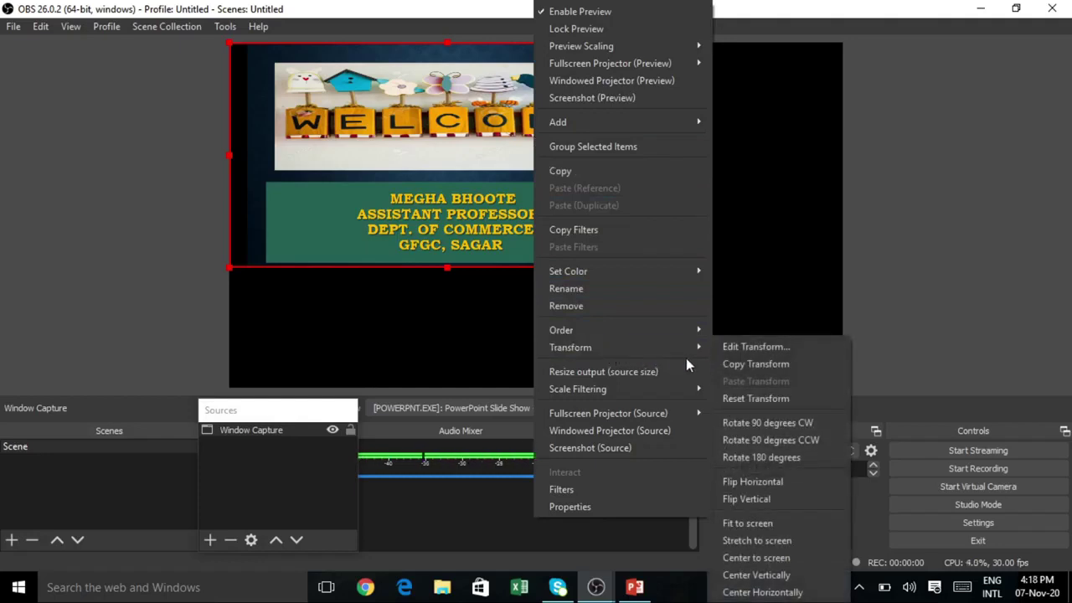
pyautogui.click(770, 525)
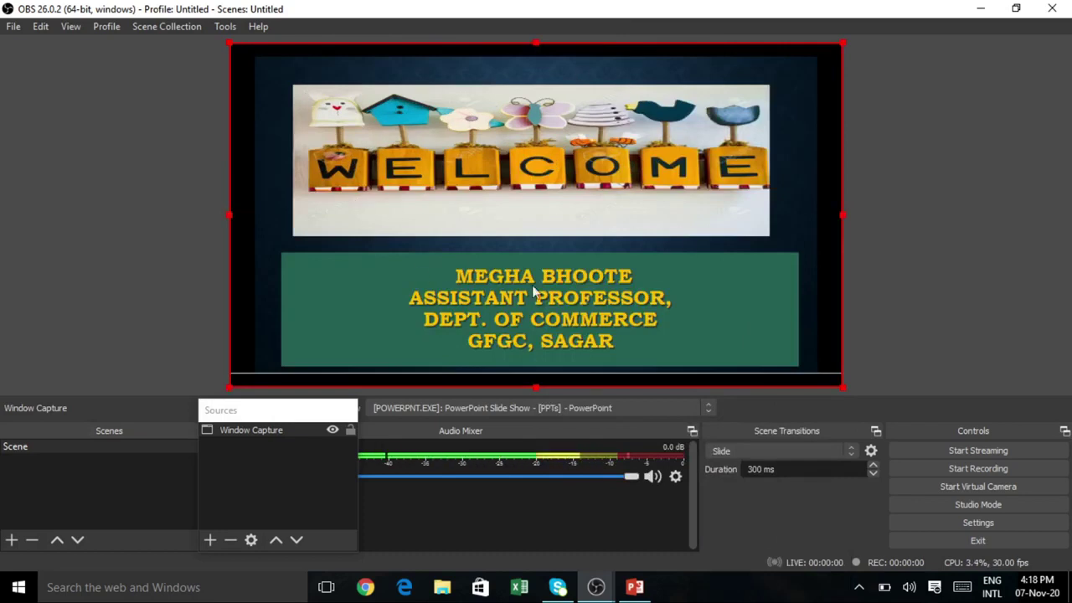
# Step: Reselect the capture, shrink it by its corner handle, then drag it back to full size
pyautogui.click(892, 274)
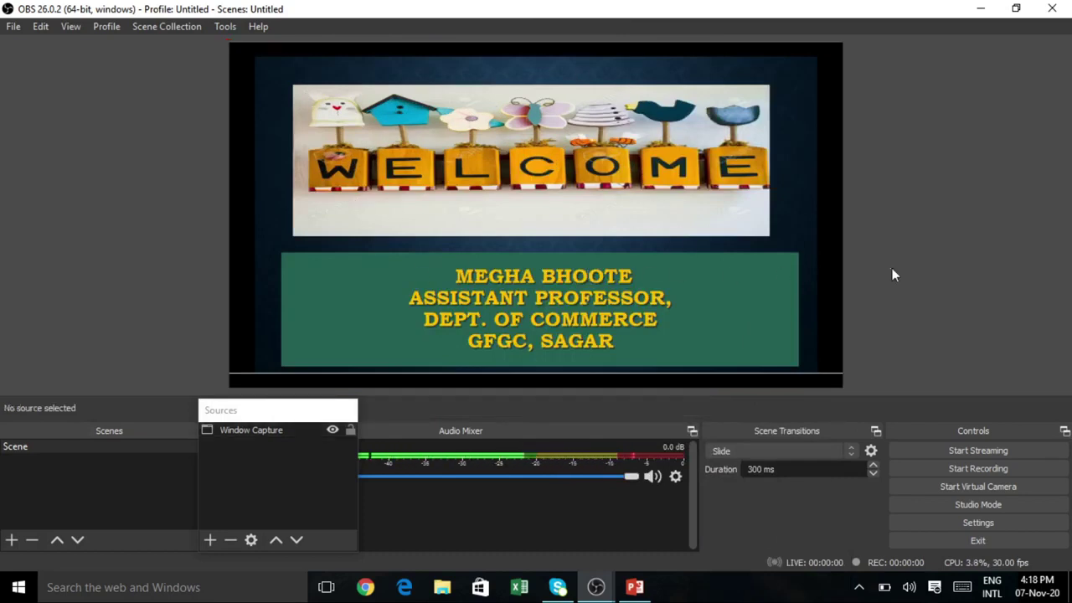
pyautogui.click(261, 230)
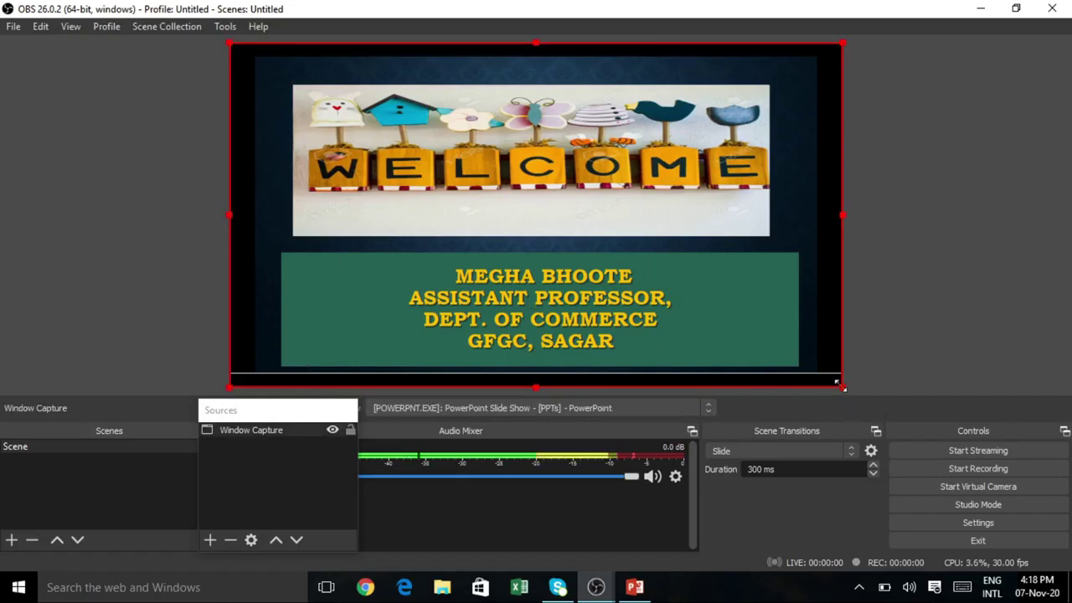
pyautogui.moveTo(841, 388); pyautogui.dragTo(768, 346)
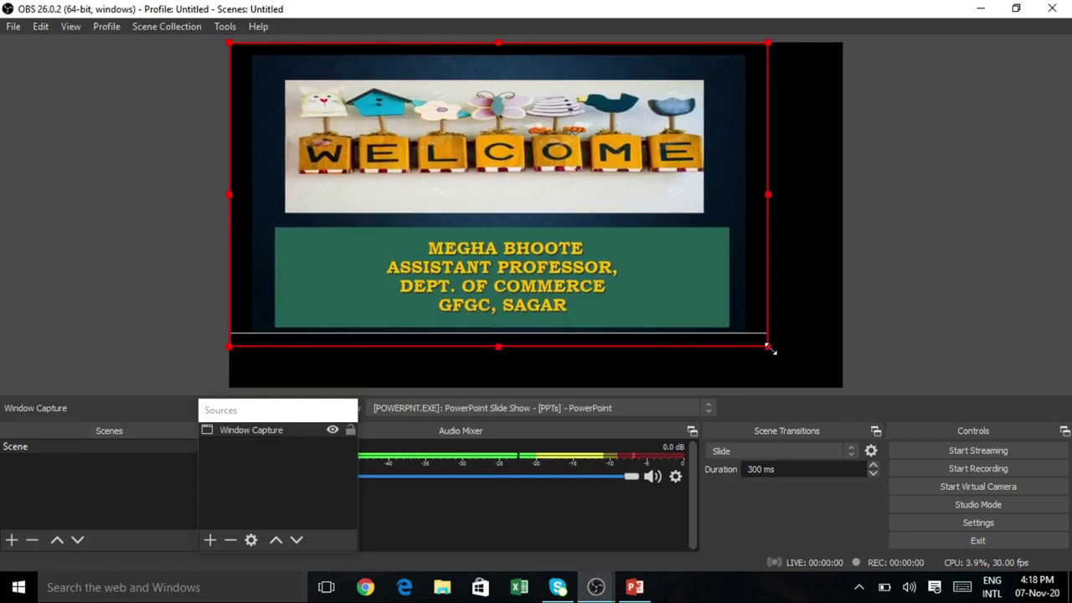
pyautogui.moveTo(768, 347); pyautogui.dragTo(835, 386)
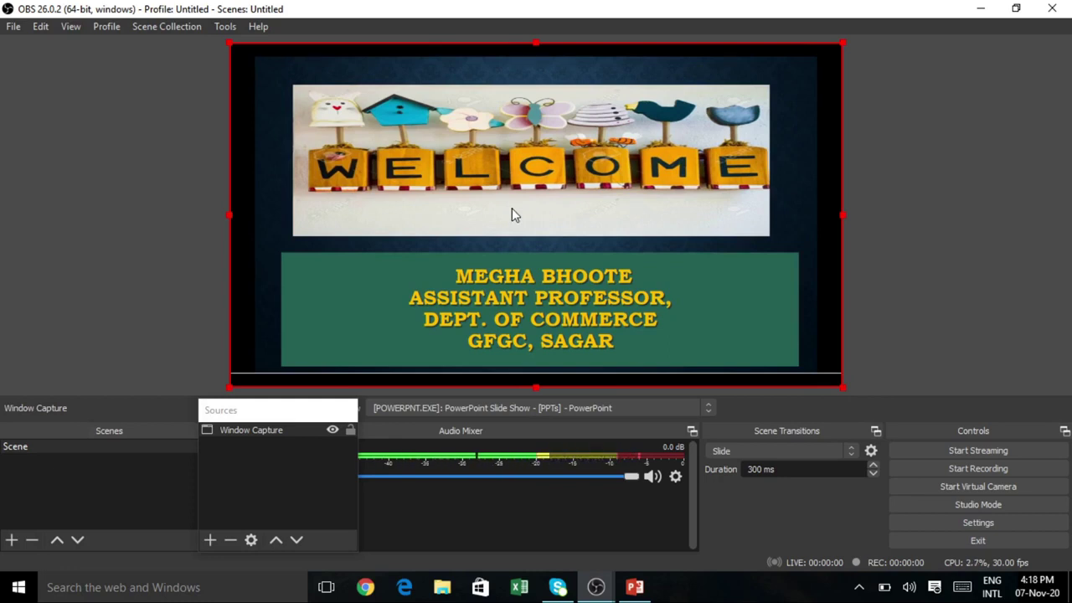
# Step: Add the existing Mic/Aux input as a second source beside the Window Capture
pyautogui.click(210, 540)
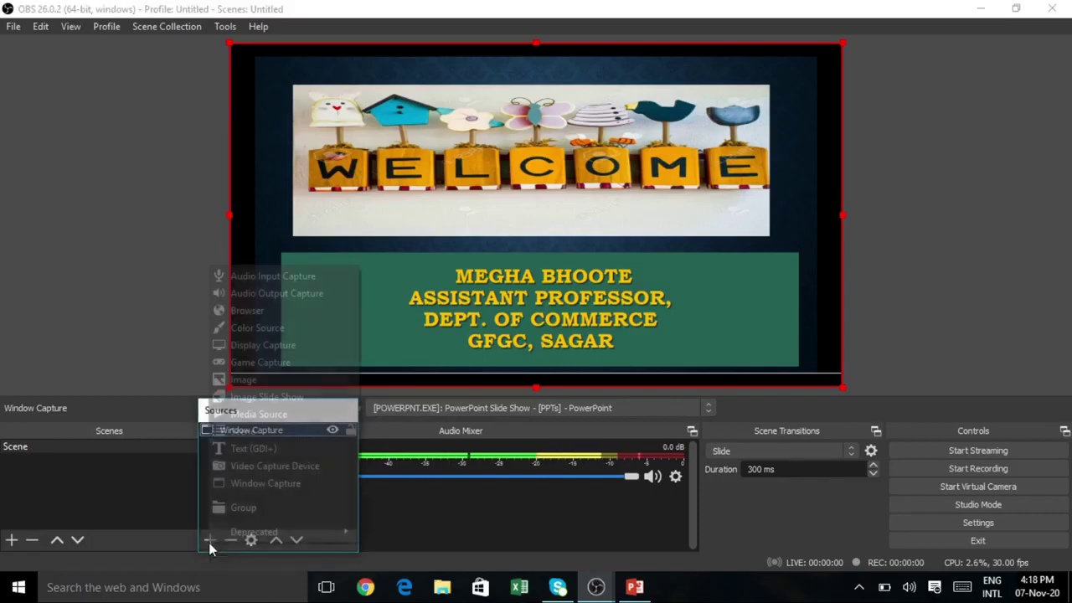
pyautogui.click(295, 278)
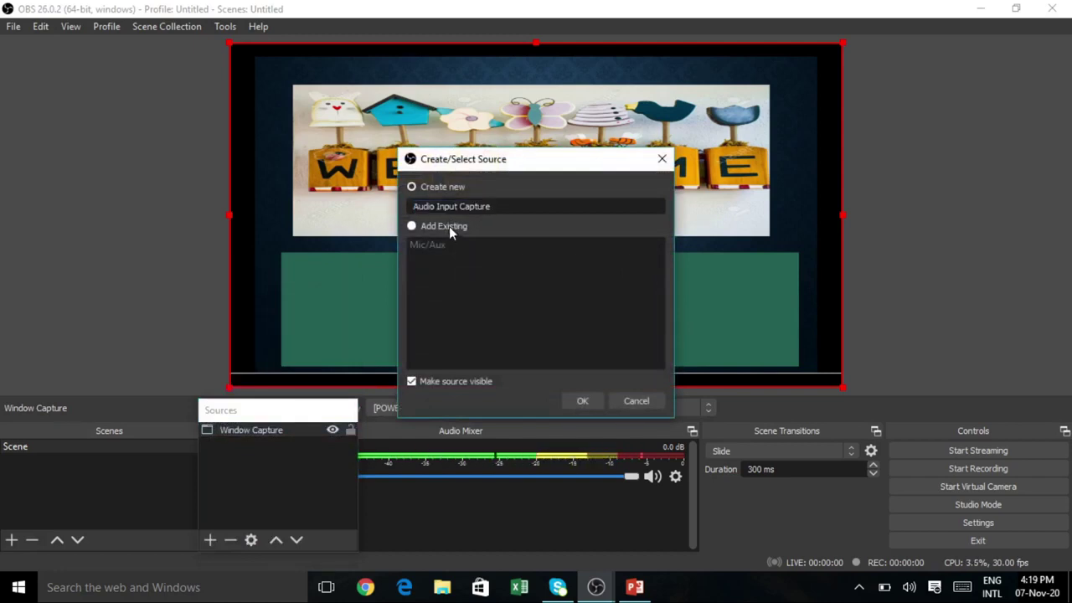
pyautogui.click(448, 226)
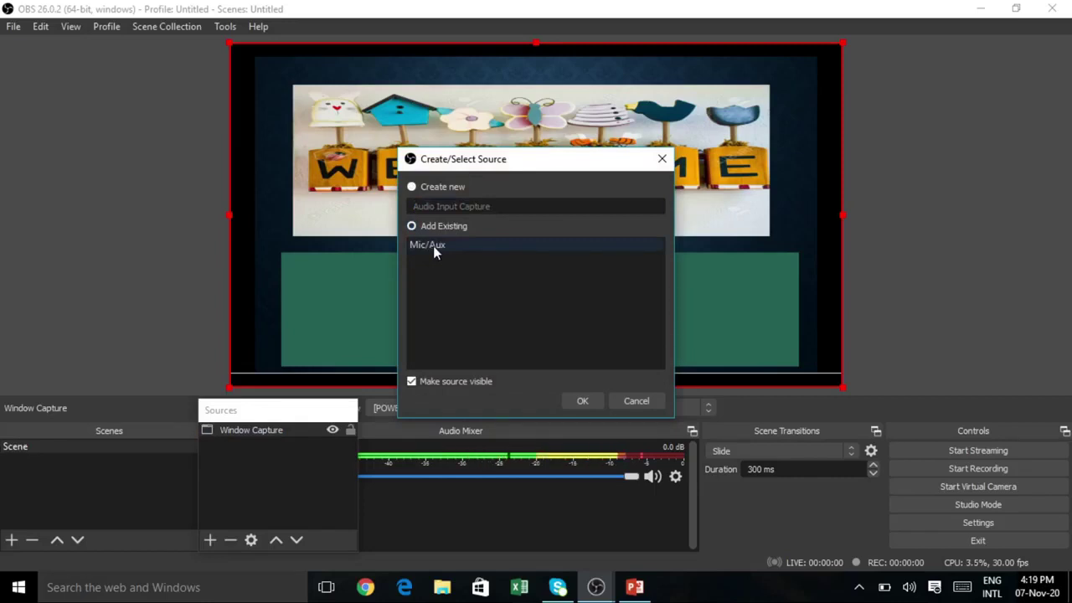
pyautogui.click(433, 245)
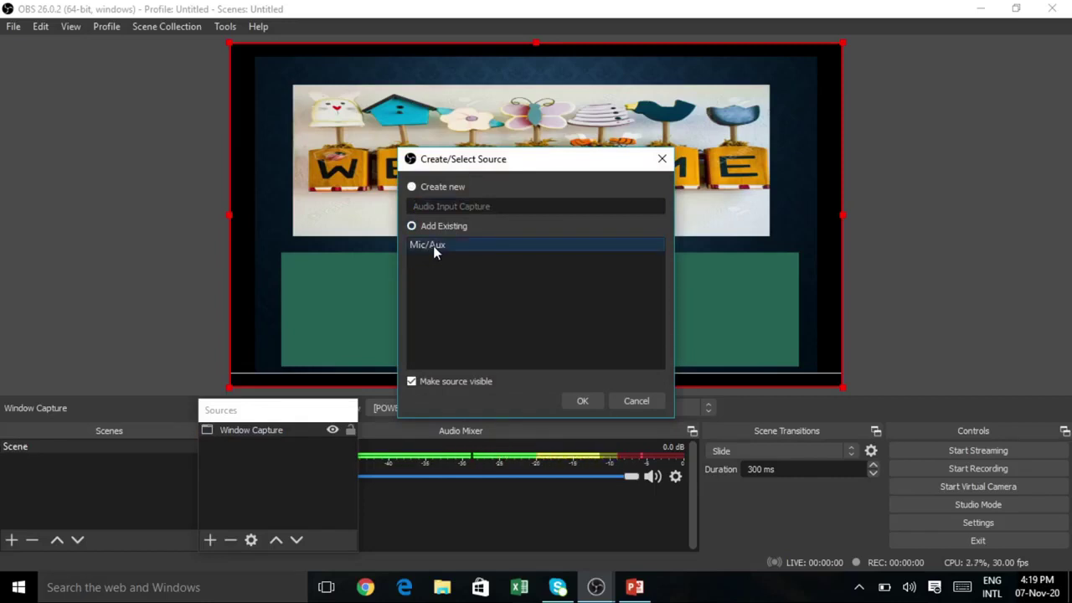
pyautogui.click(580, 402)
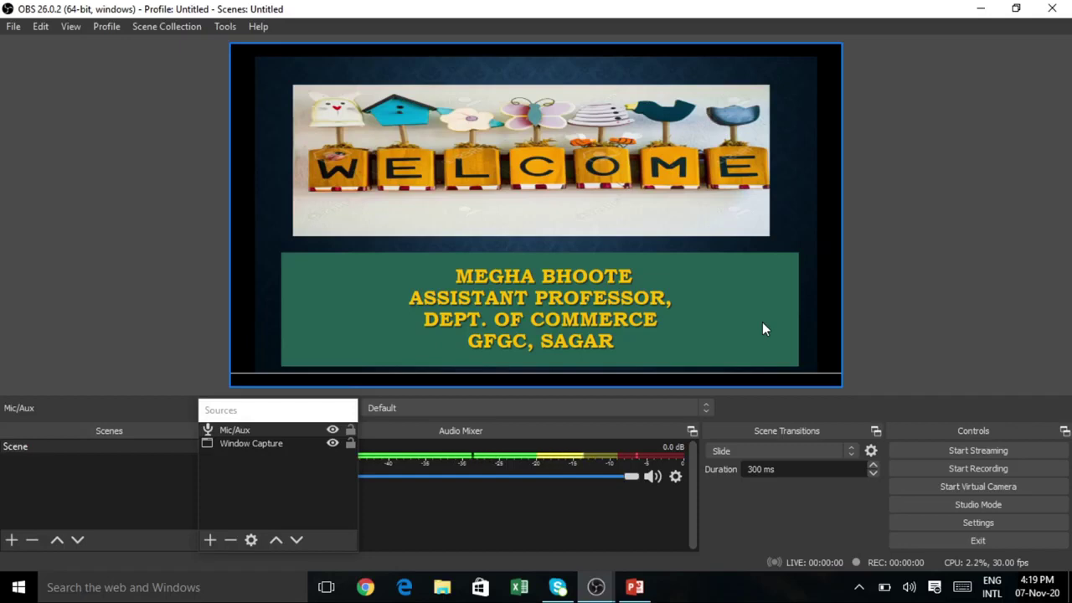
# Step: Add a Video Capture Device source using the Integrated Webcam to the Scene
pyautogui.click(208, 540)
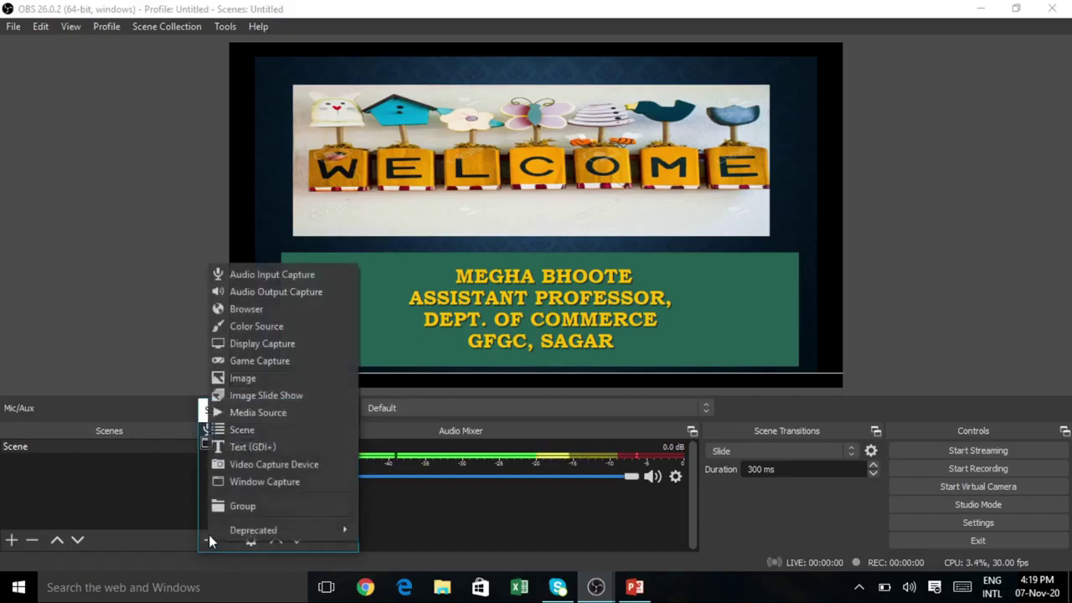
pyautogui.click(249, 464)
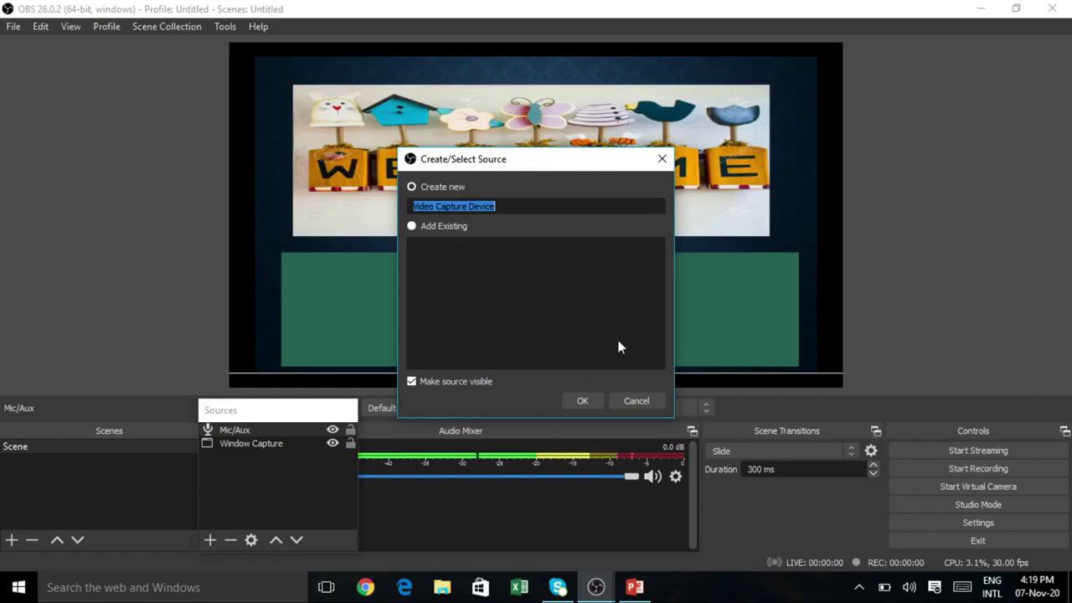
pyautogui.click(584, 401)
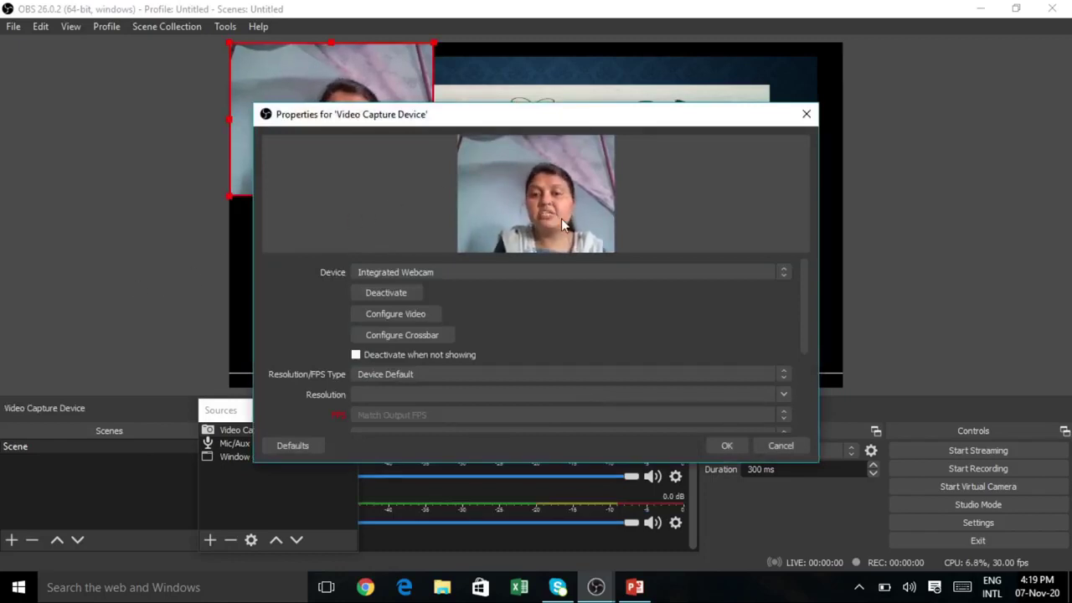
# Step: Accept the webcam properties, shrink the feed into a bottom-right overlay and flip it horizontally
pyautogui.click(728, 446)
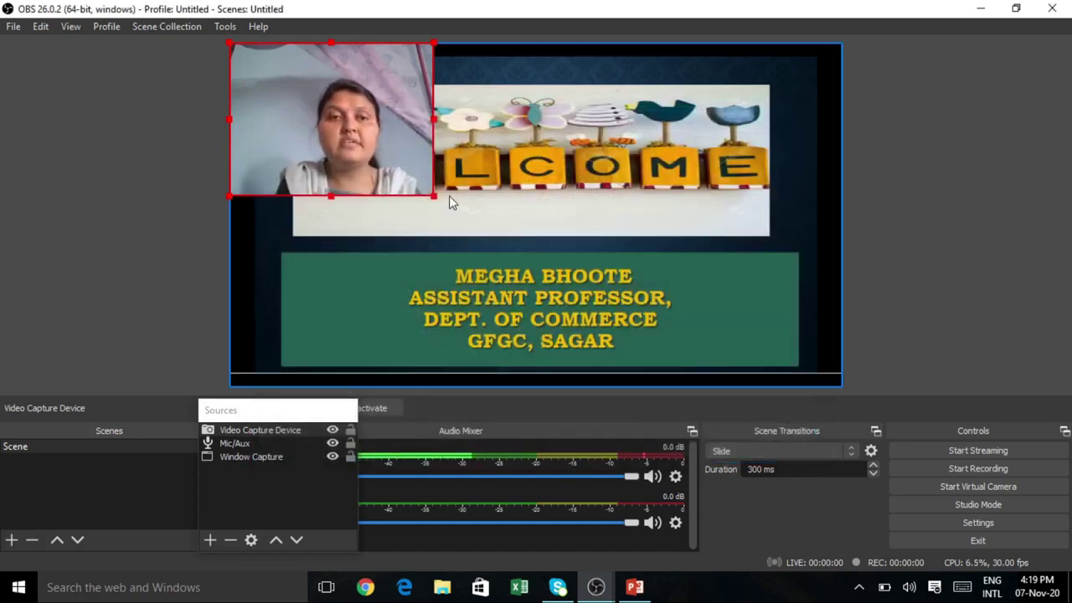
pyautogui.moveTo(434, 197); pyautogui.dragTo(816, 330)
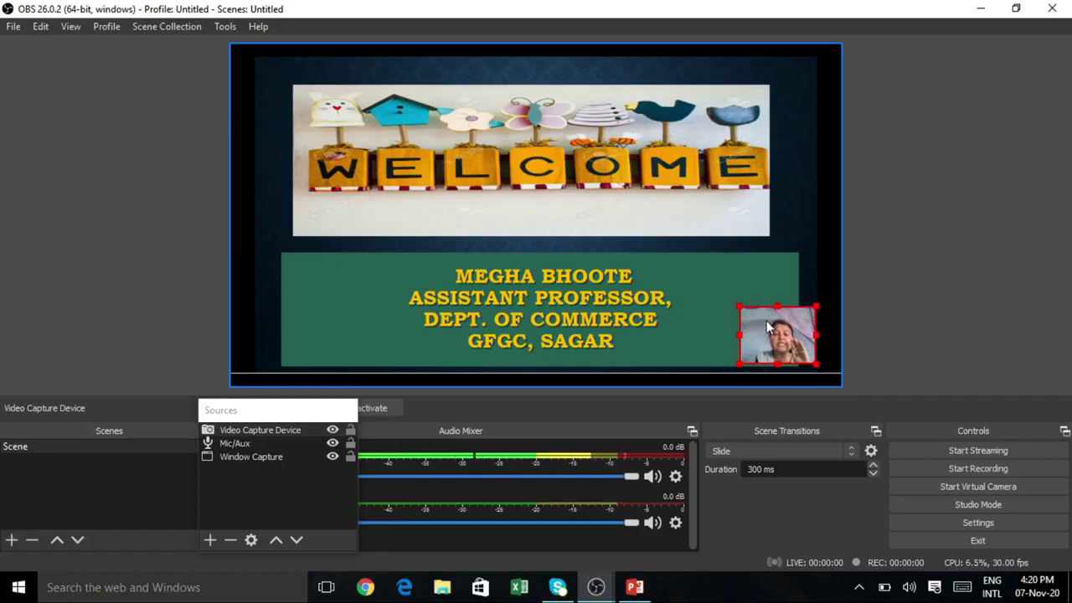
pyautogui.rightClick(767, 326)
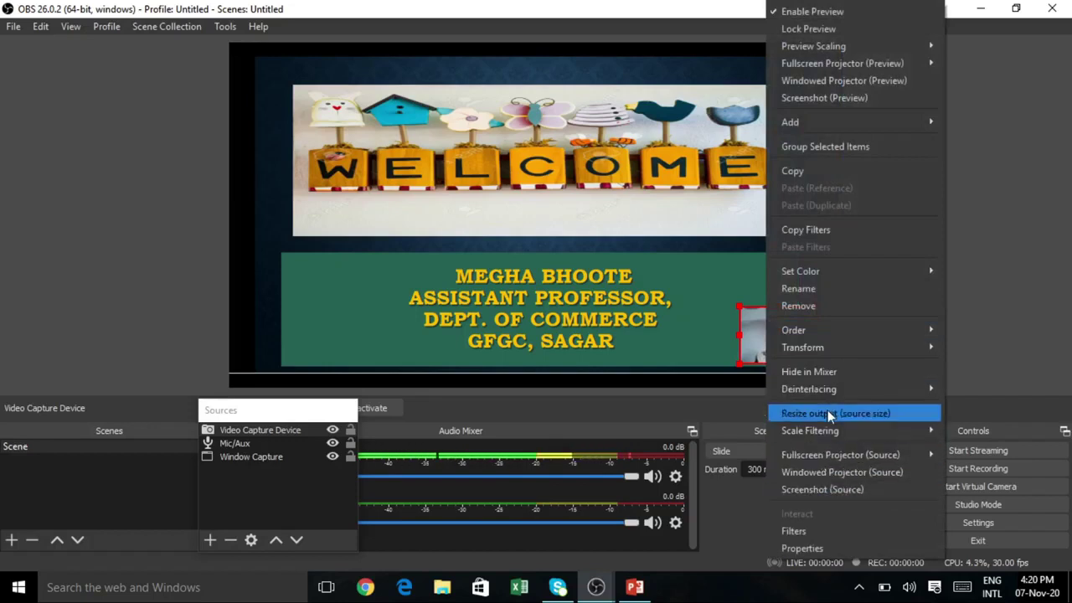
pyautogui.moveTo(815, 343)
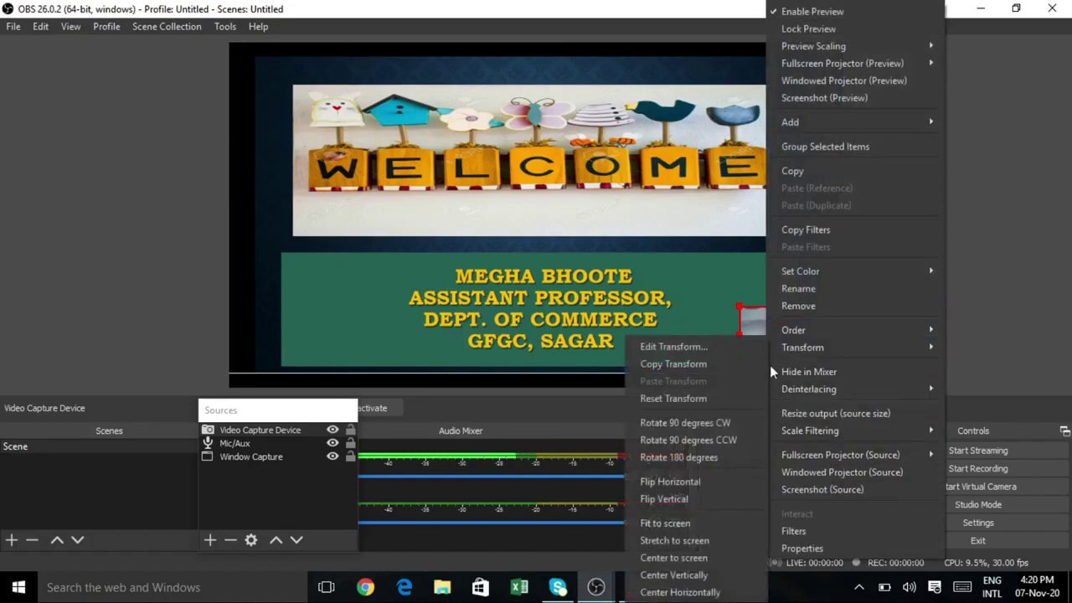
pyautogui.click(719, 482)
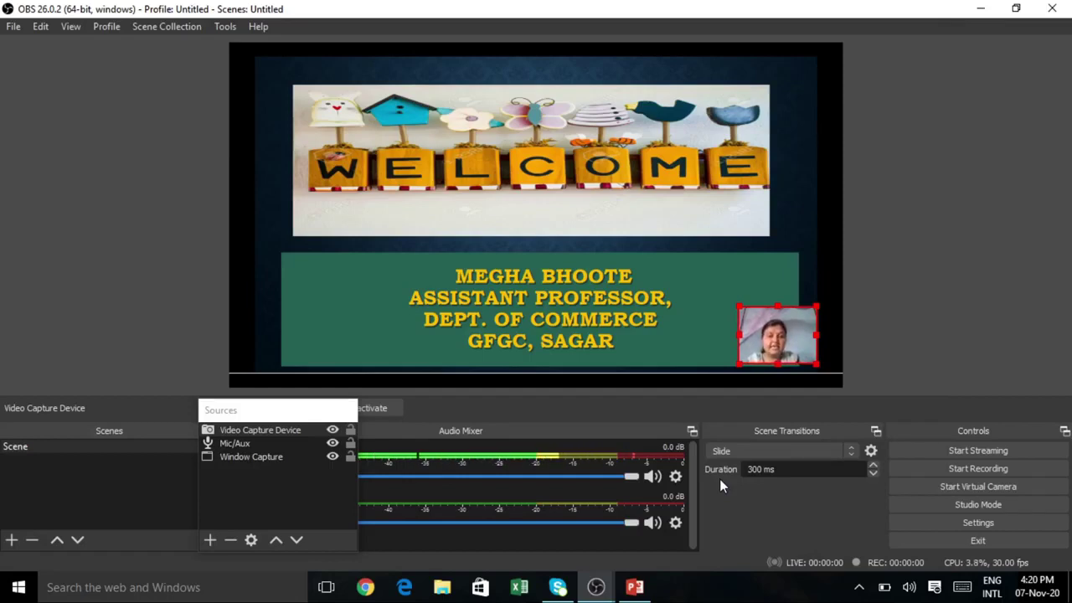
# Step: Select the webcam feed in the preview, then start recording the lecture scene
pyautogui.click(785, 336)
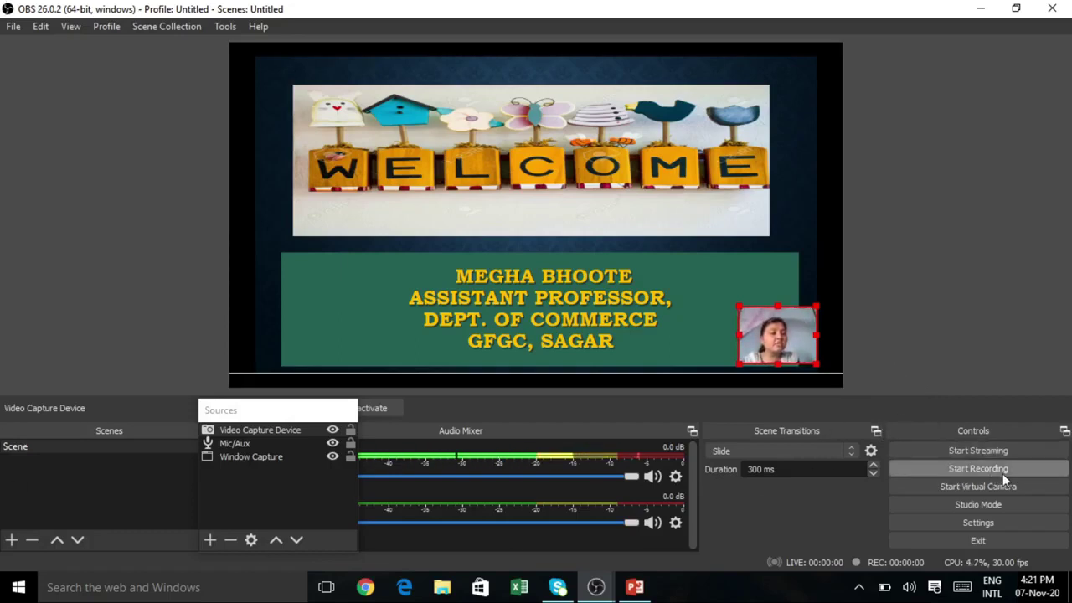
pyautogui.click(960, 469)
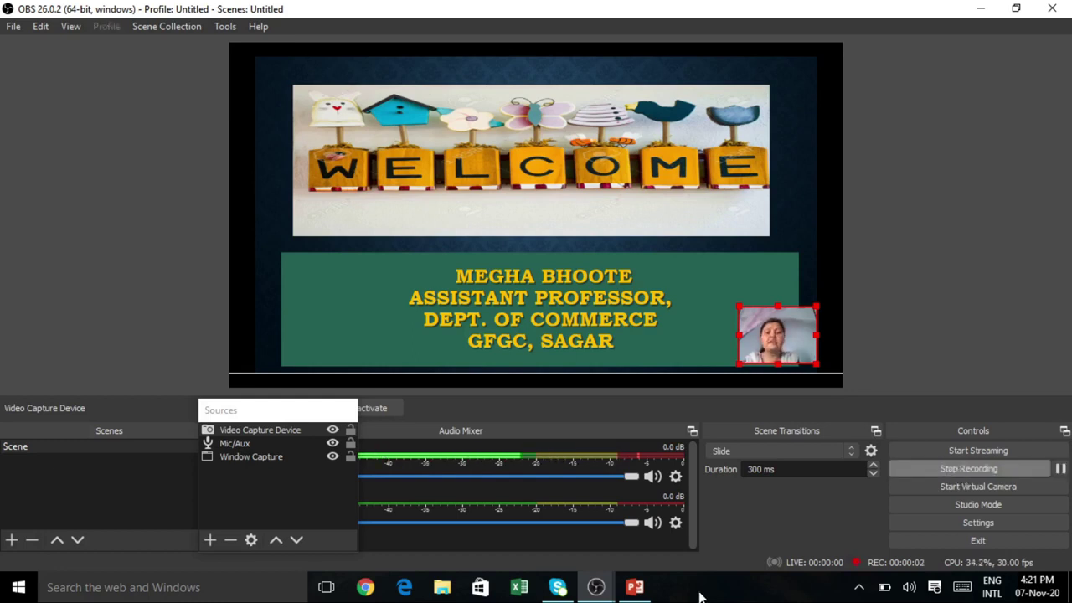
# Step: Bring up the PowerPoint slide show and advance past Meaning of Income to Meaning of Saving
pyautogui.click(636, 589)
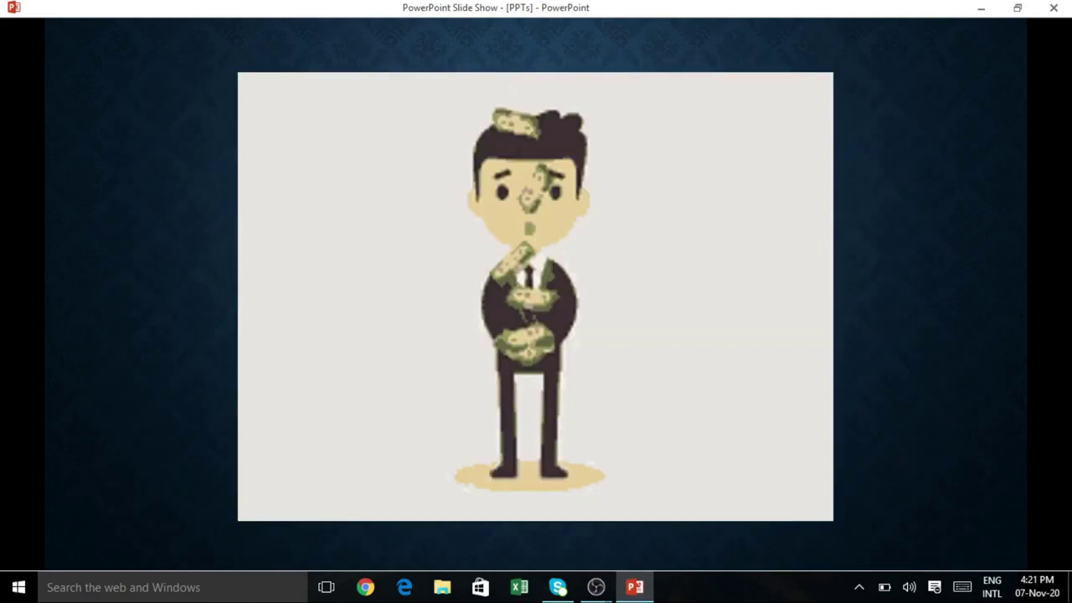
pyautogui.press('Right')
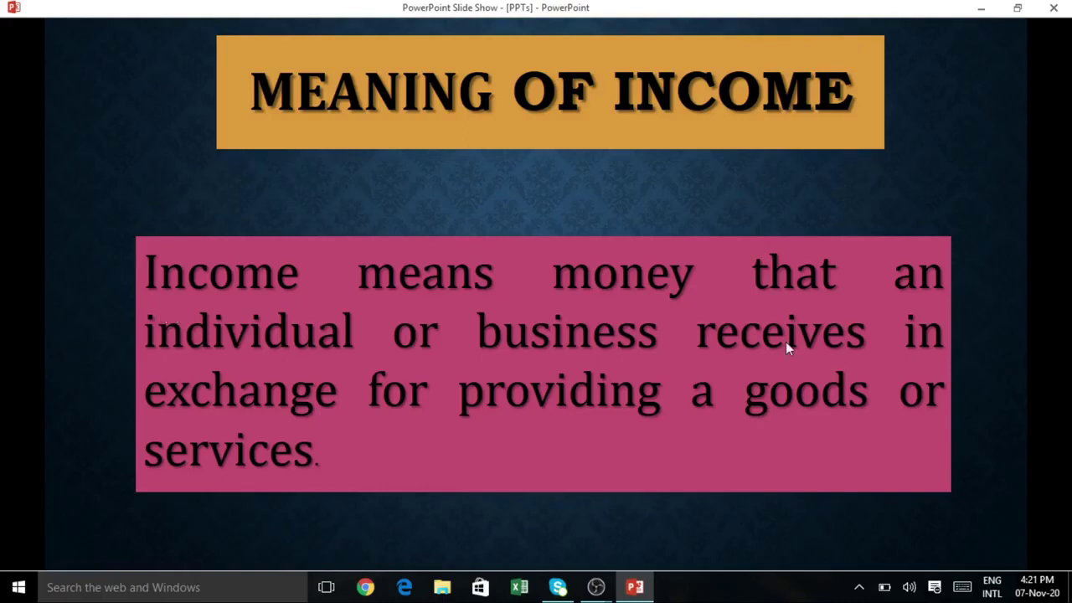
pyautogui.click(383, 403)
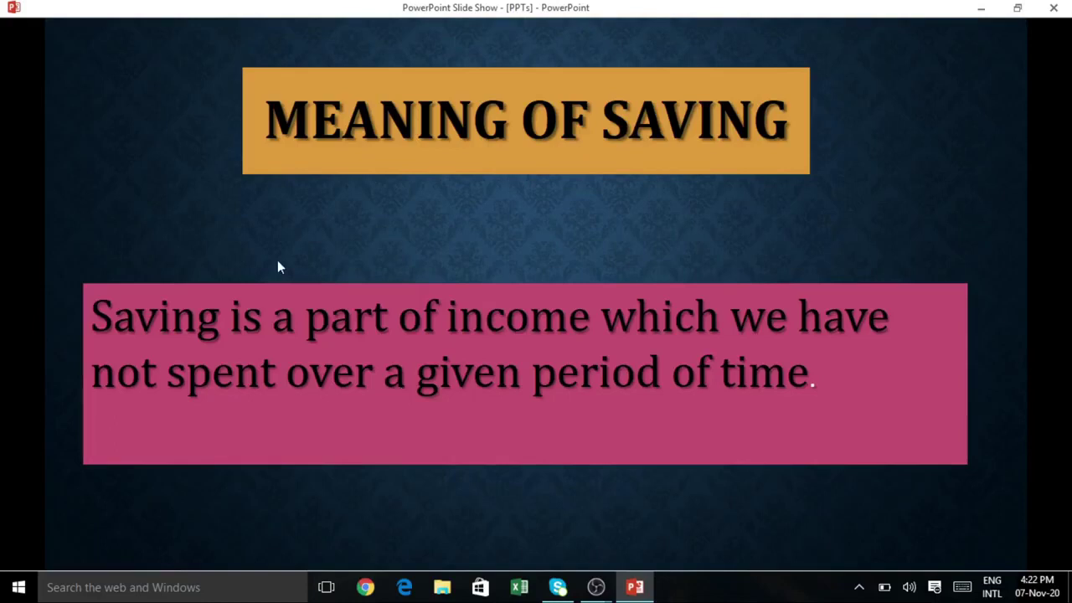
# Step: Return to OBS Studio and stop the recording after about 50 seconds
pyautogui.click(595, 587)
pyautogui.click(960, 468)
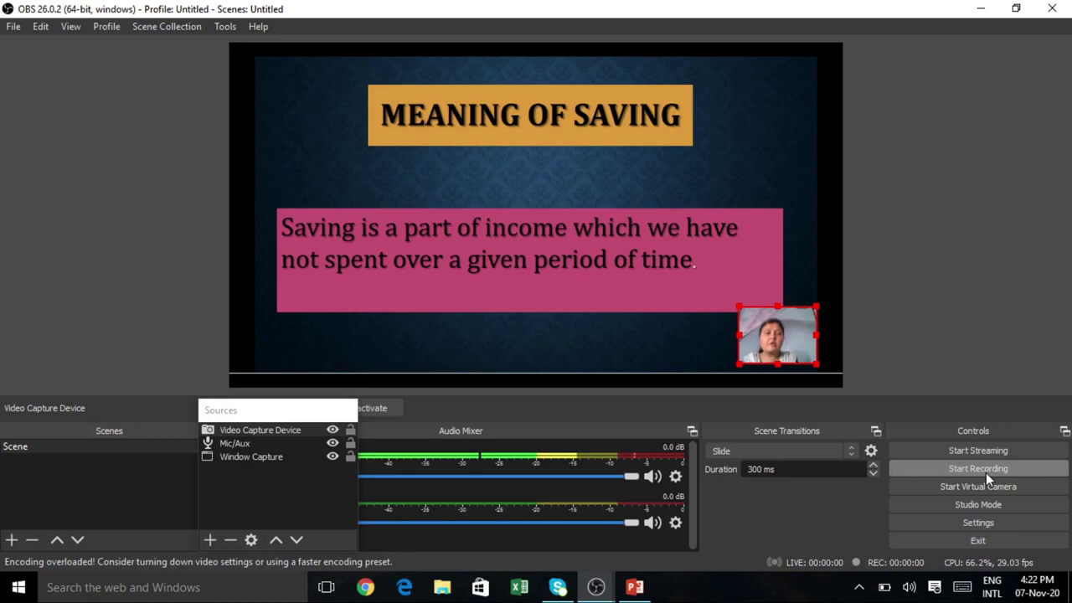
# Step: Open the Videos folder from Quick access in File Explorer
pyautogui.click(441, 590)
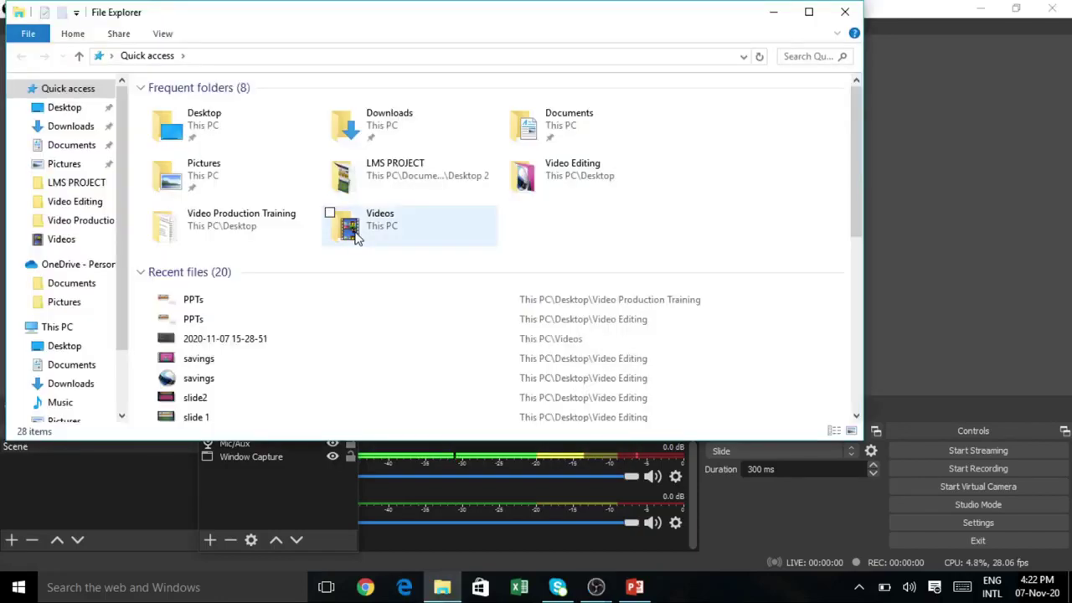
pyautogui.doubleClick(355, 237)
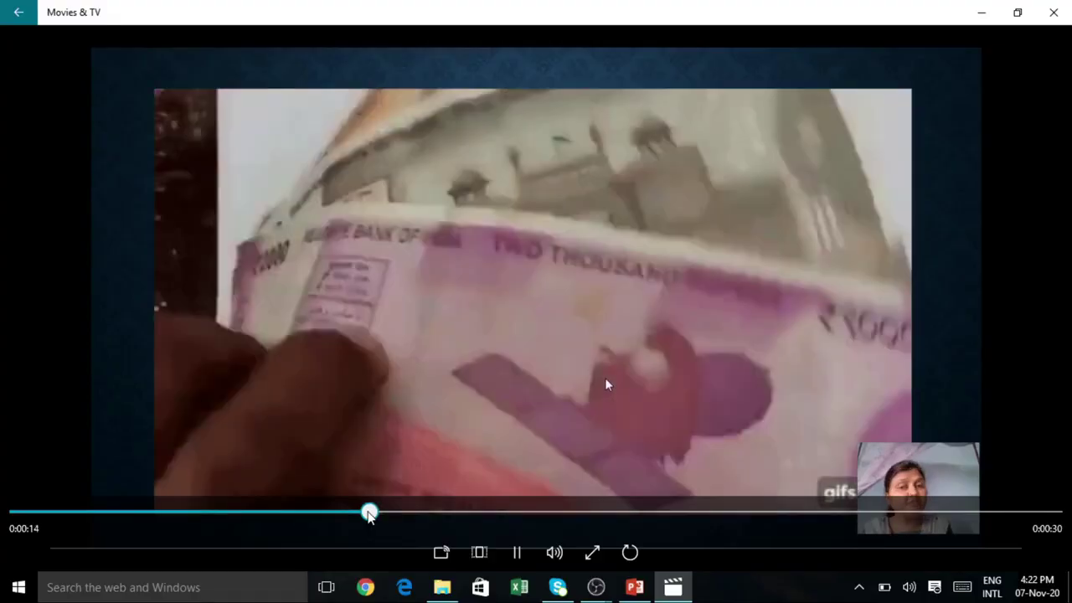
# Step: Skip ahead in the recorded lecture, then close Movies & TV to return to OBS
pyautogui.moveTo(369, 514); pyautogui.dragTo(483, 512)
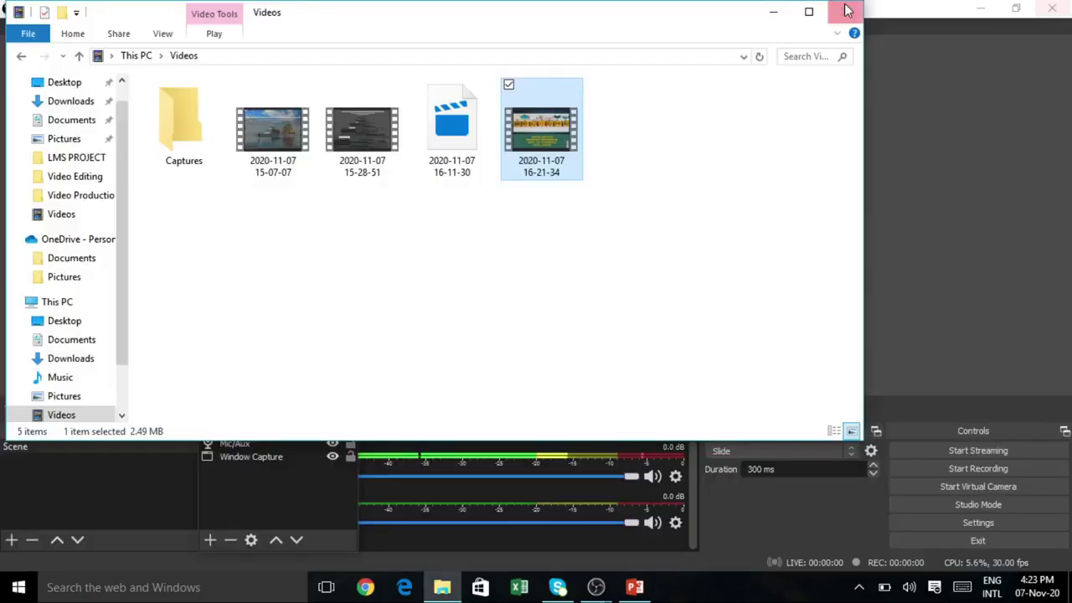
pyautogui.click(848, 10)
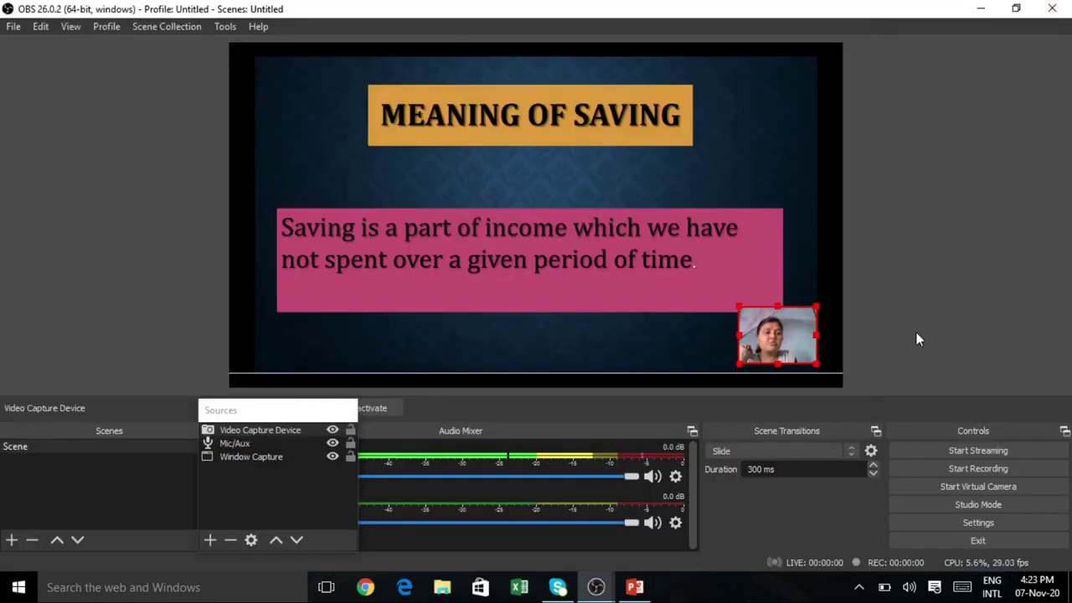
# Step: Select the Window Capture source capturing the PowerPoint slide show
pyautogui.click(253, 461)
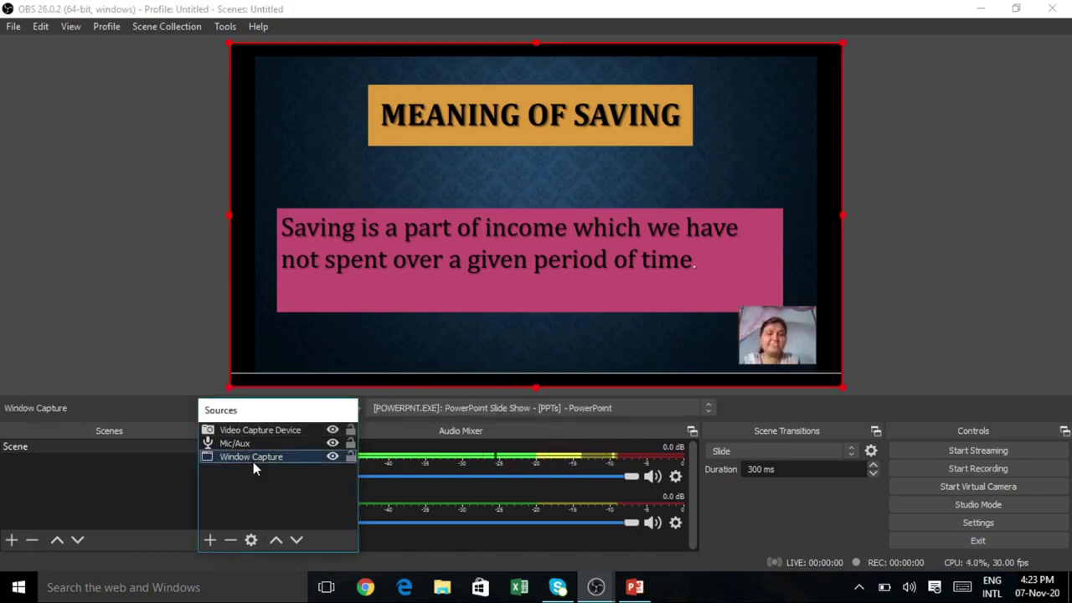